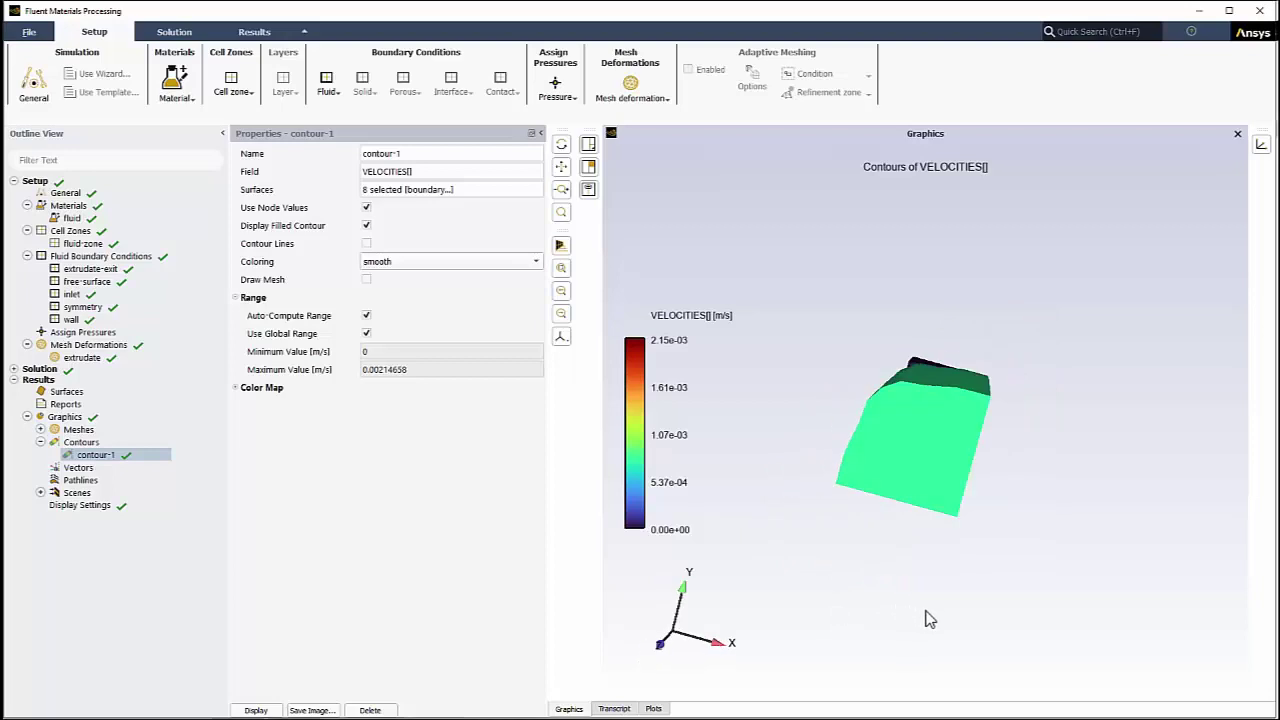
Rotate the solved die's velocity contour plot to preview the results
drag(926, 614, 1166, 229)
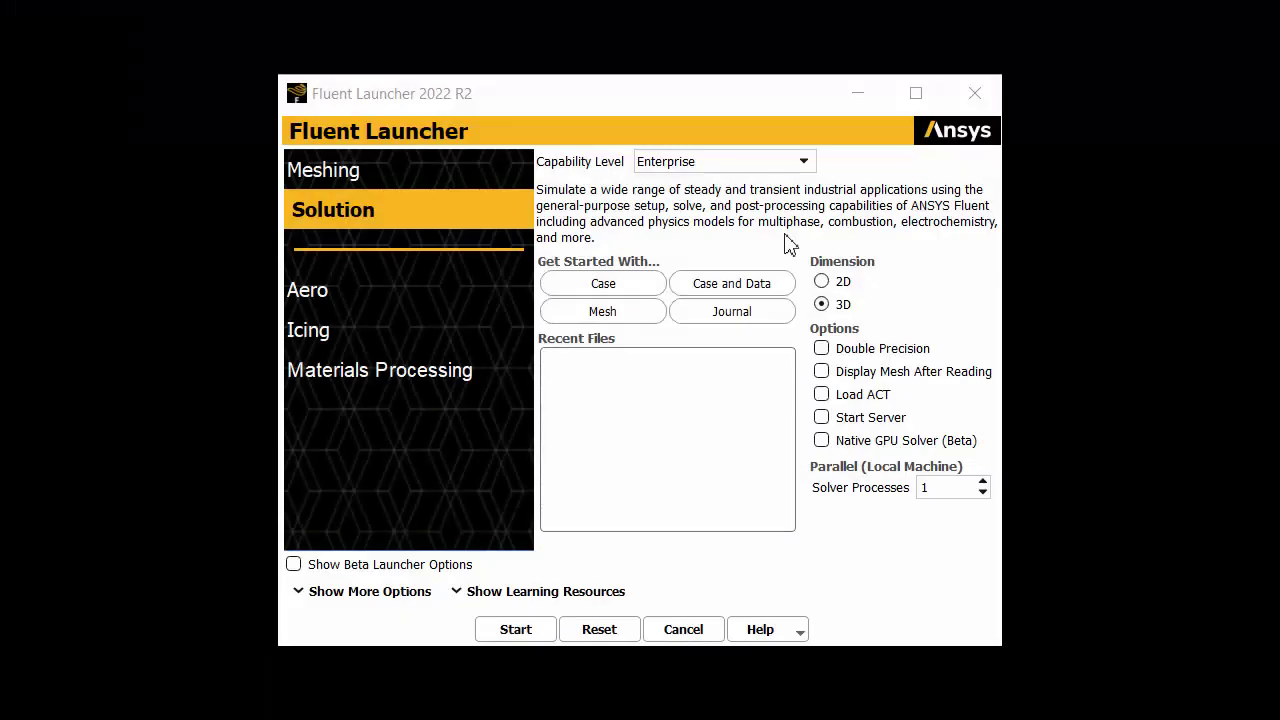
Choose Materials Processing mode in Fluent Launcher and start the session
click(407, 378)
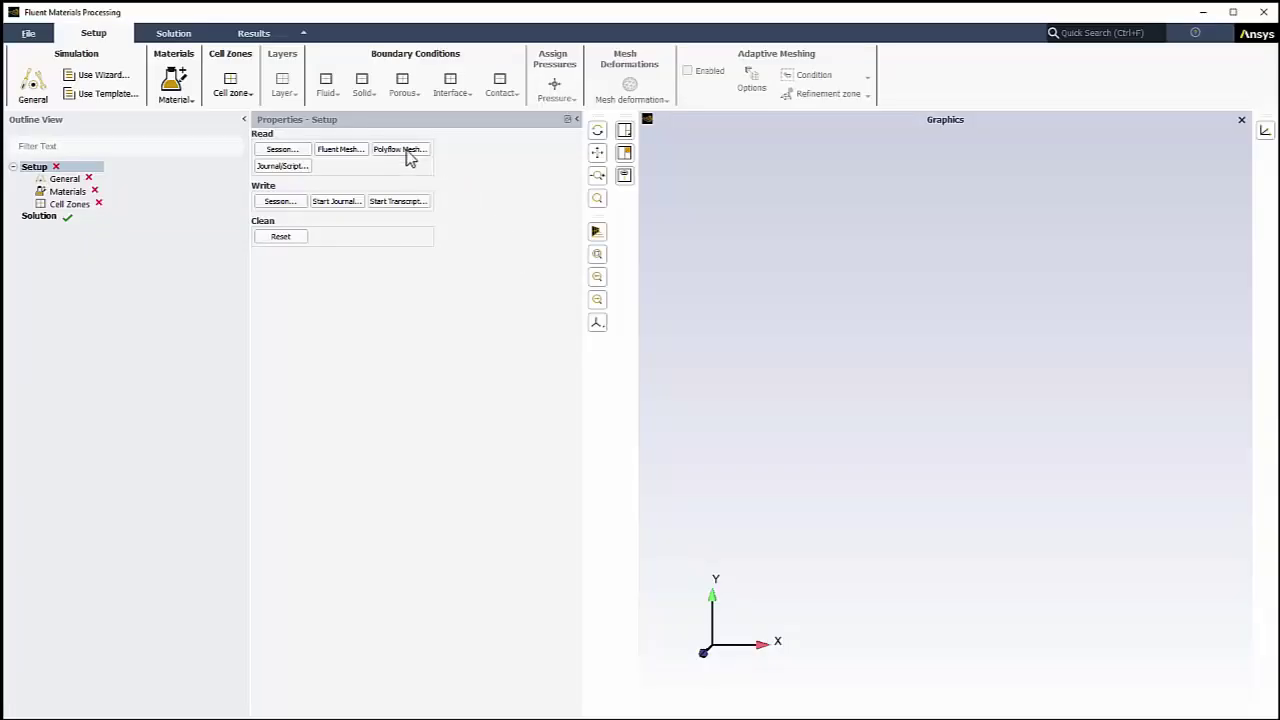
Read the Polyflow mesh ext3d.msh into the case
click(409, 157)
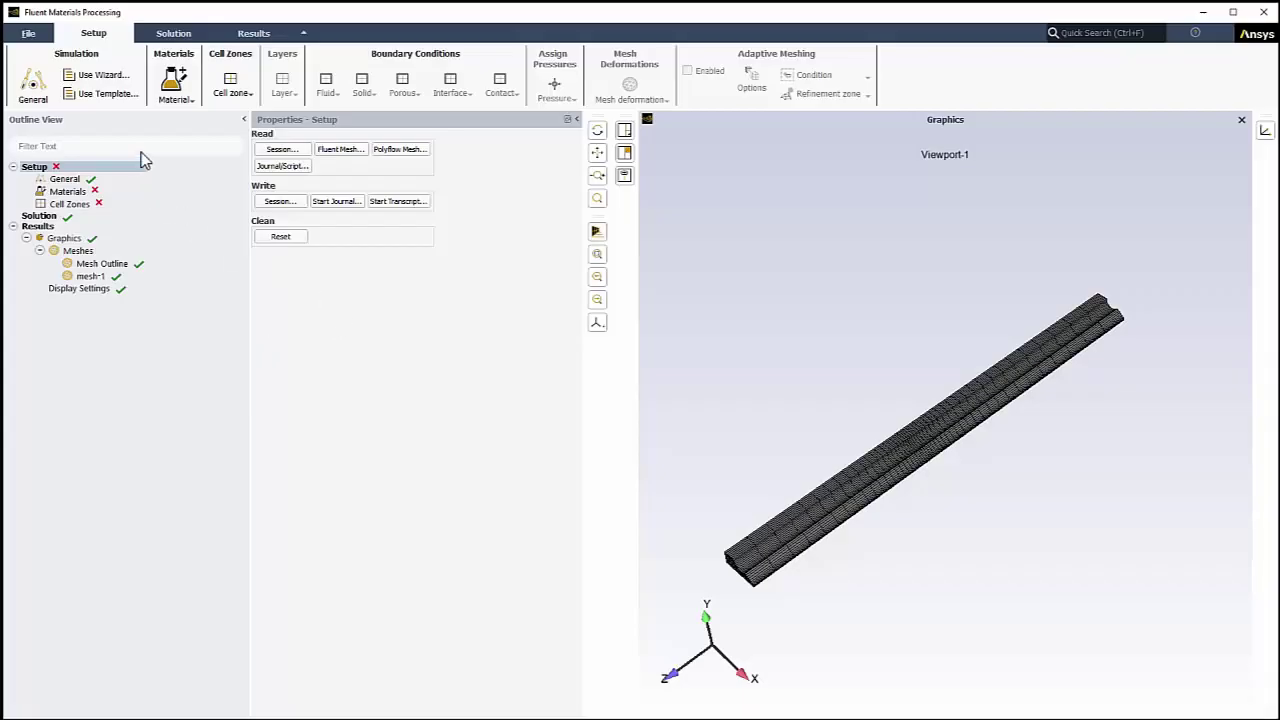
Apply the Extrusion template with the goal Determine die lip shape
click(107, 94)
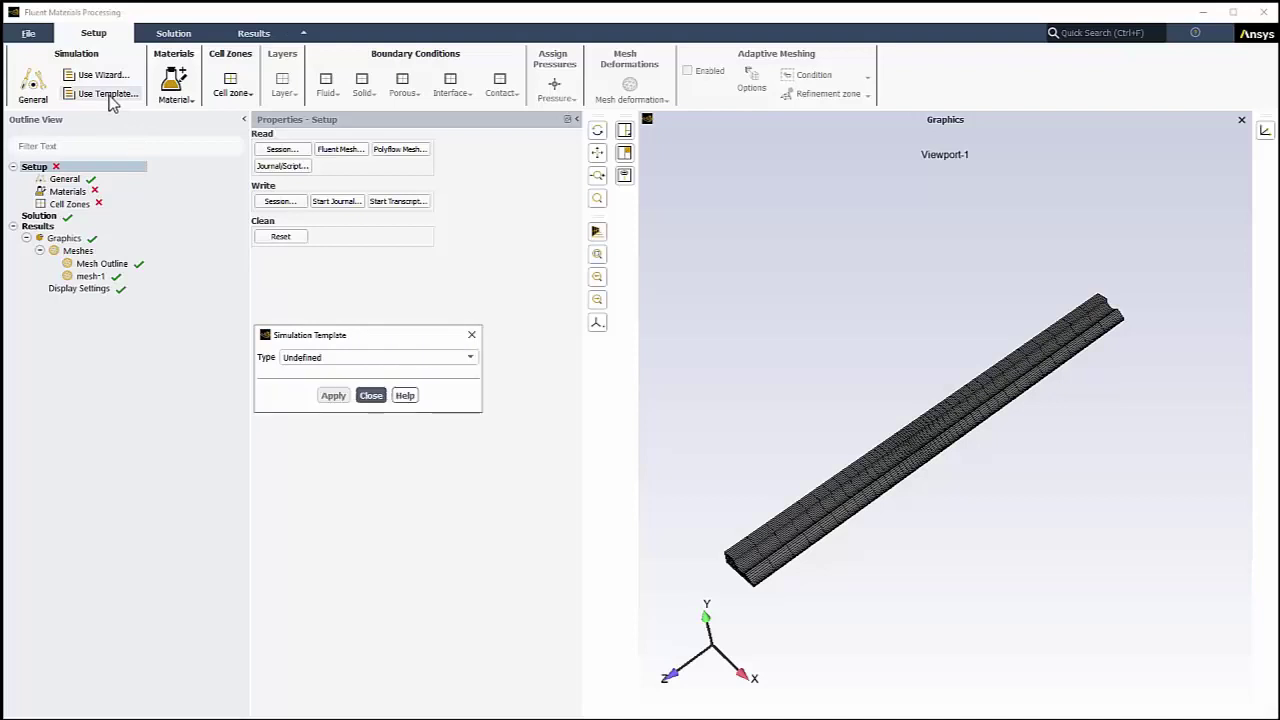
click(400, 362)
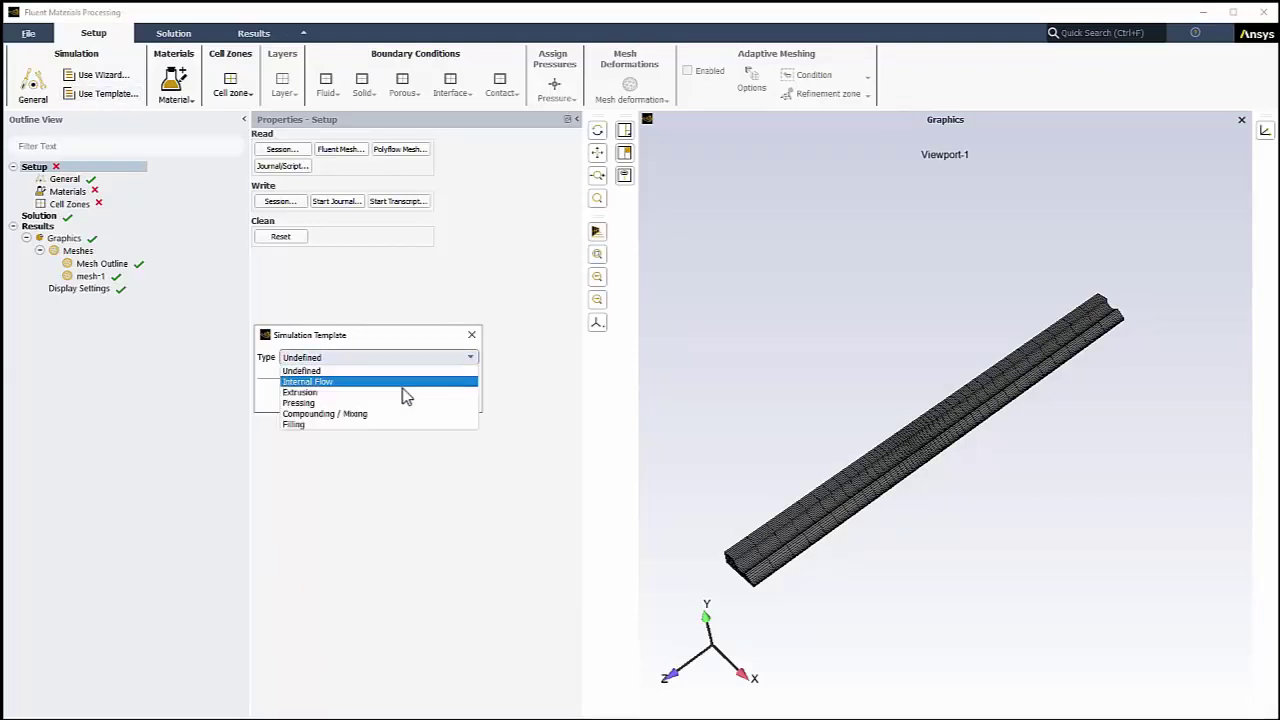
click(403, 392)
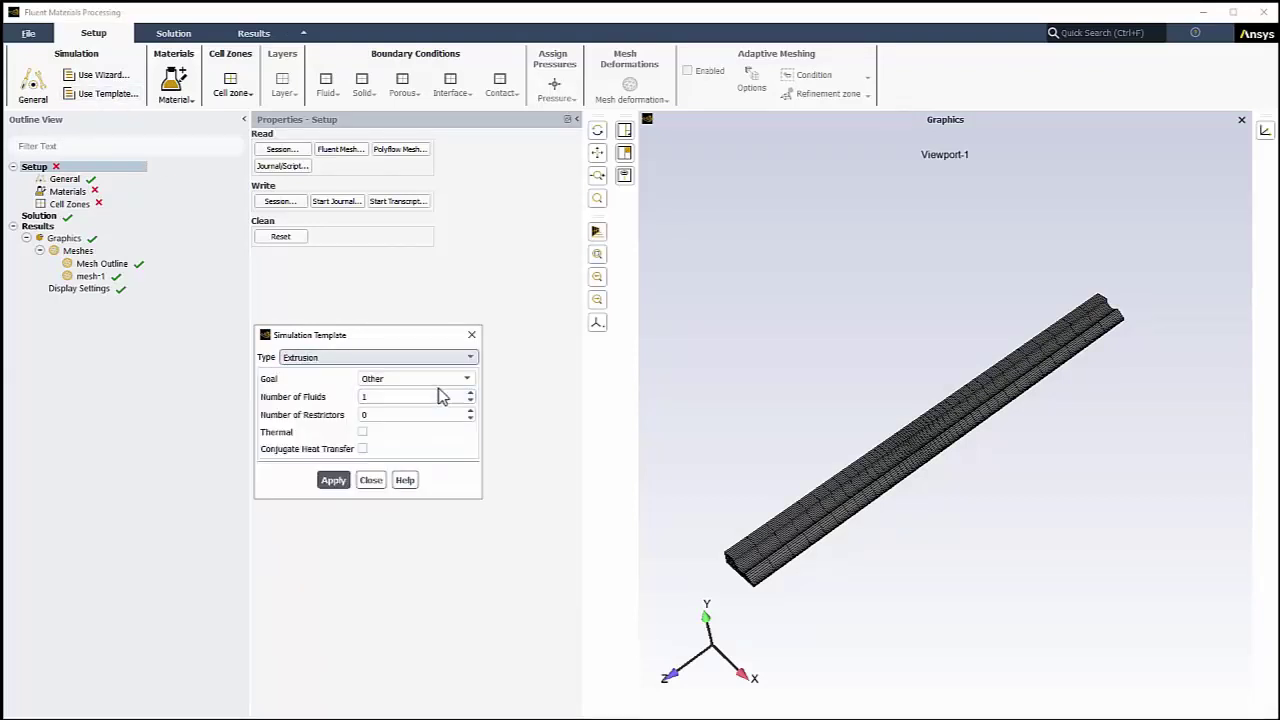
click(440, 379)
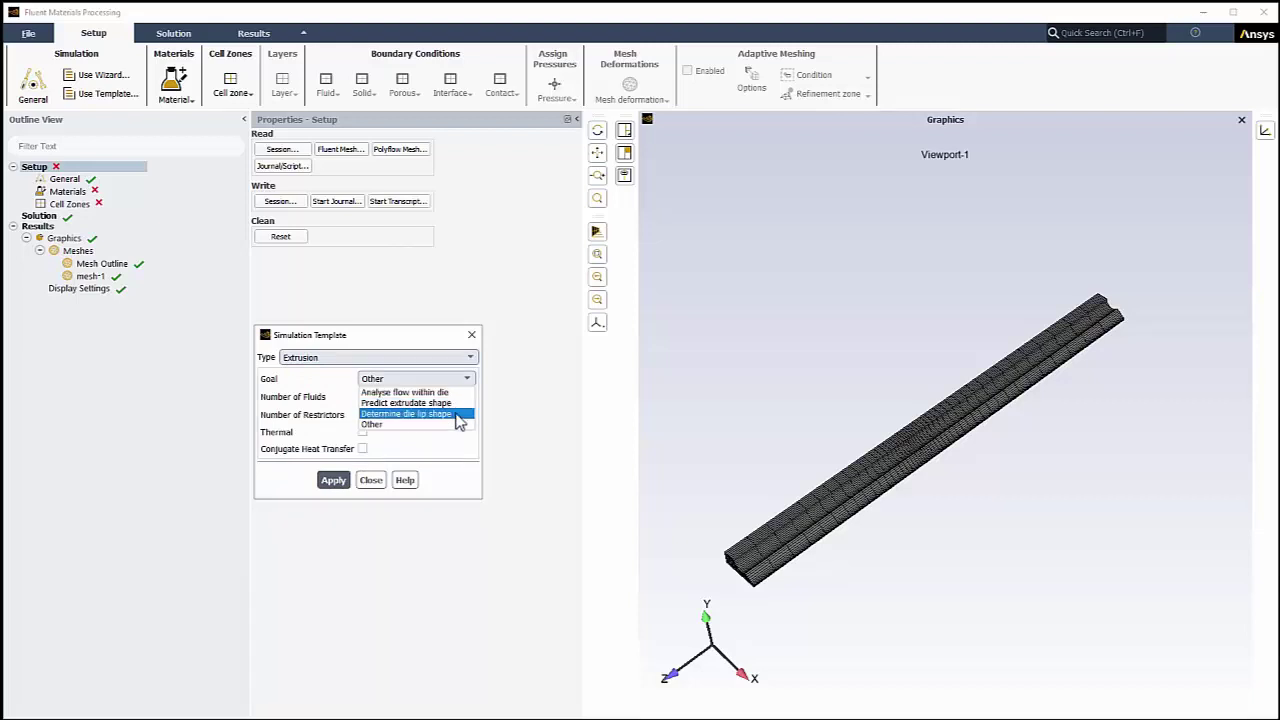
click(456, 414)
click(336, 481)
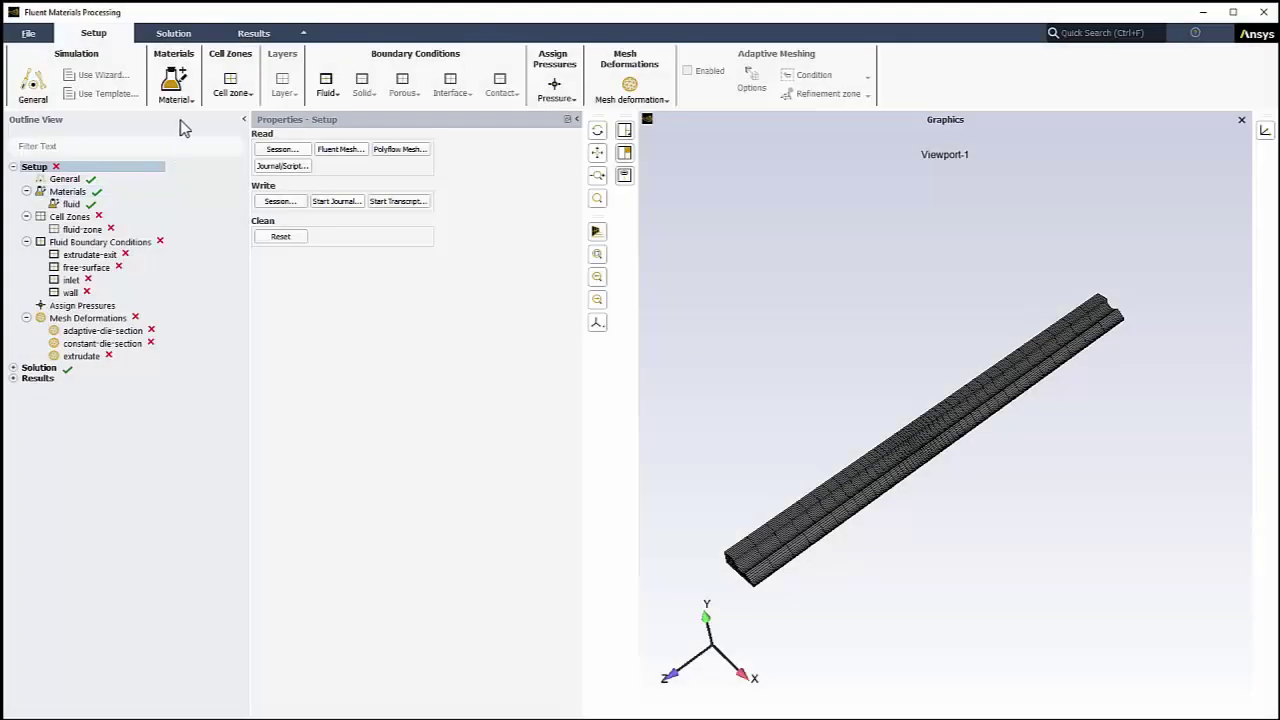
Import Extrusion_FilledRubber_isothermal_373K from the library's Extrusion material family
click(190, 101)
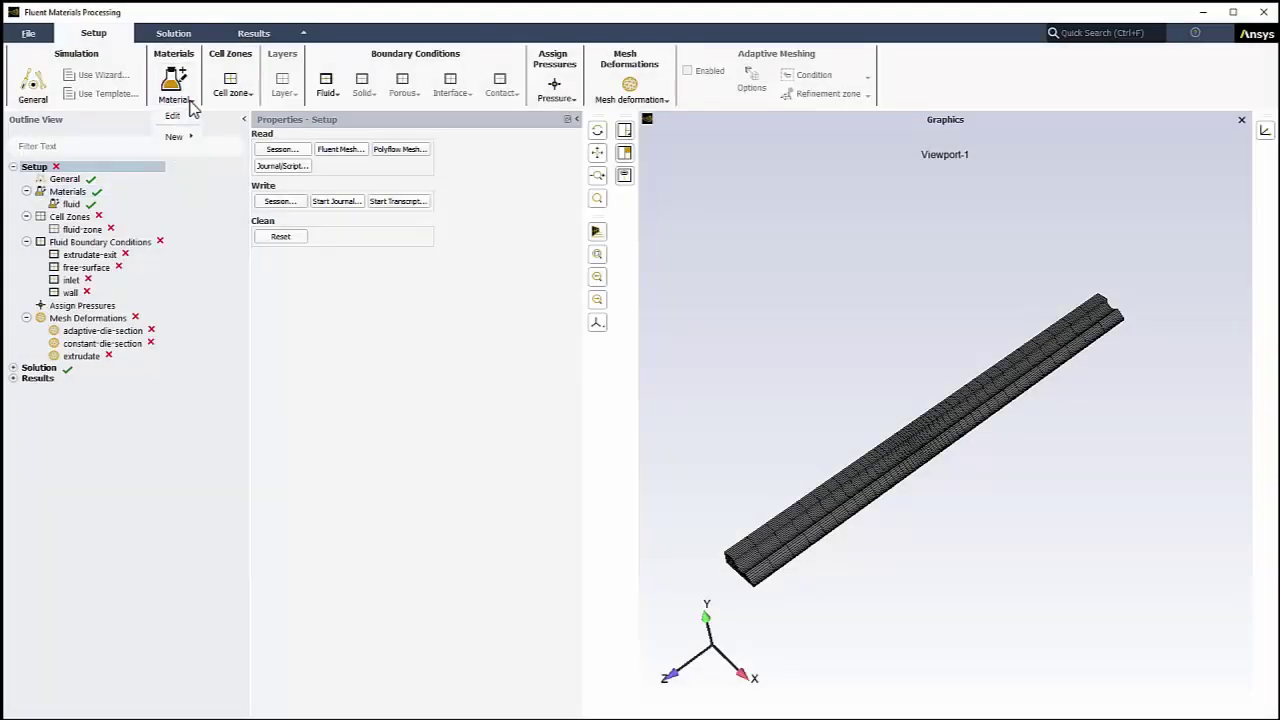
mouse_move(184, 140)
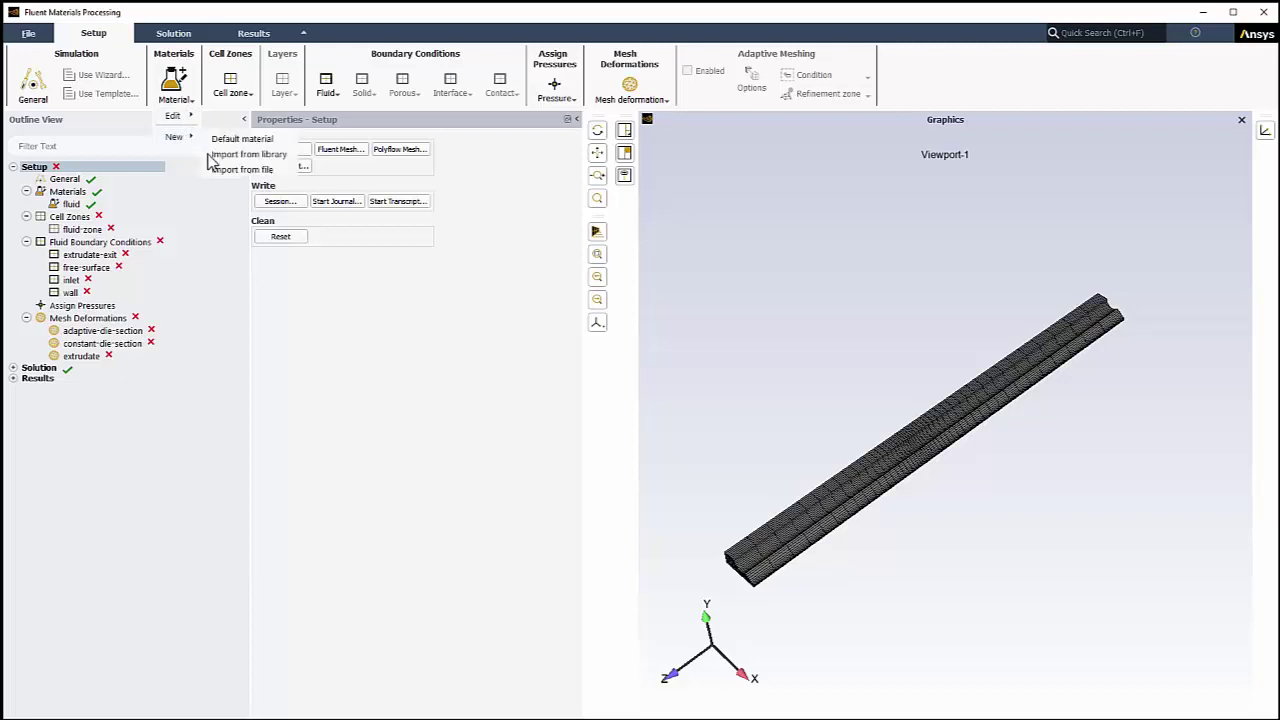
click(208, 155)
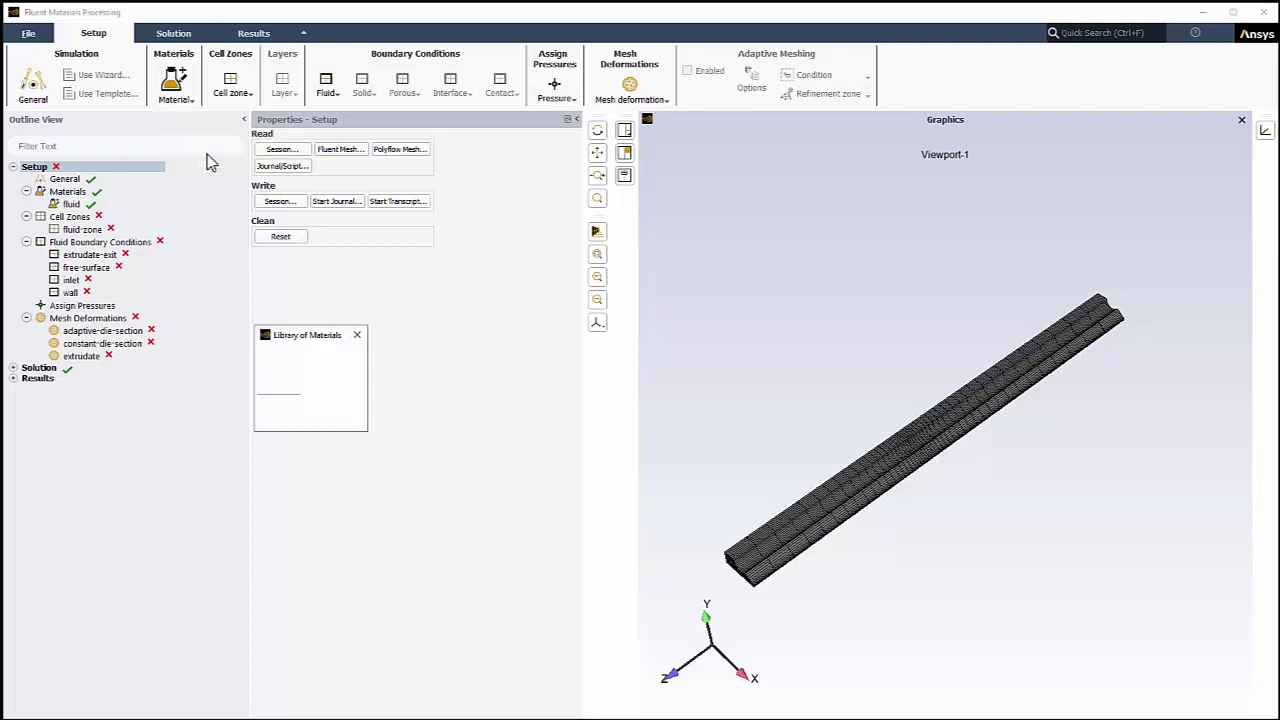
click(362, 365)
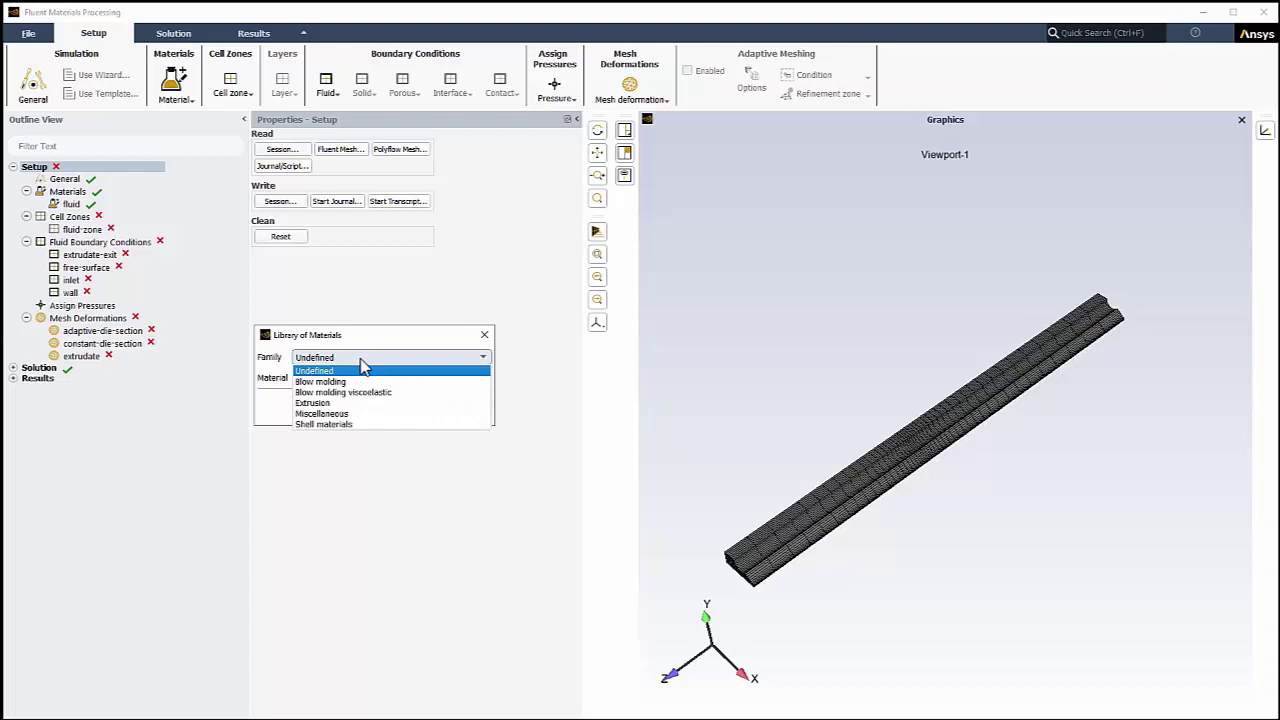
click(375, 404)
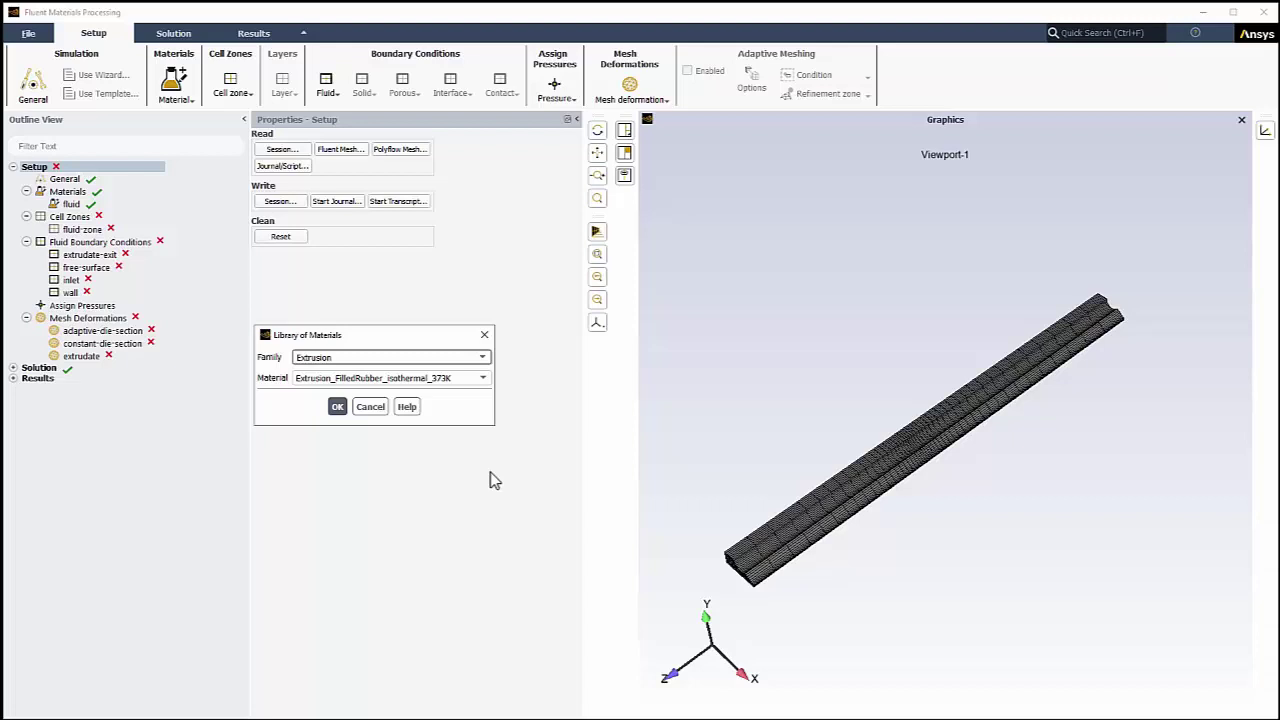
click(337, 407)
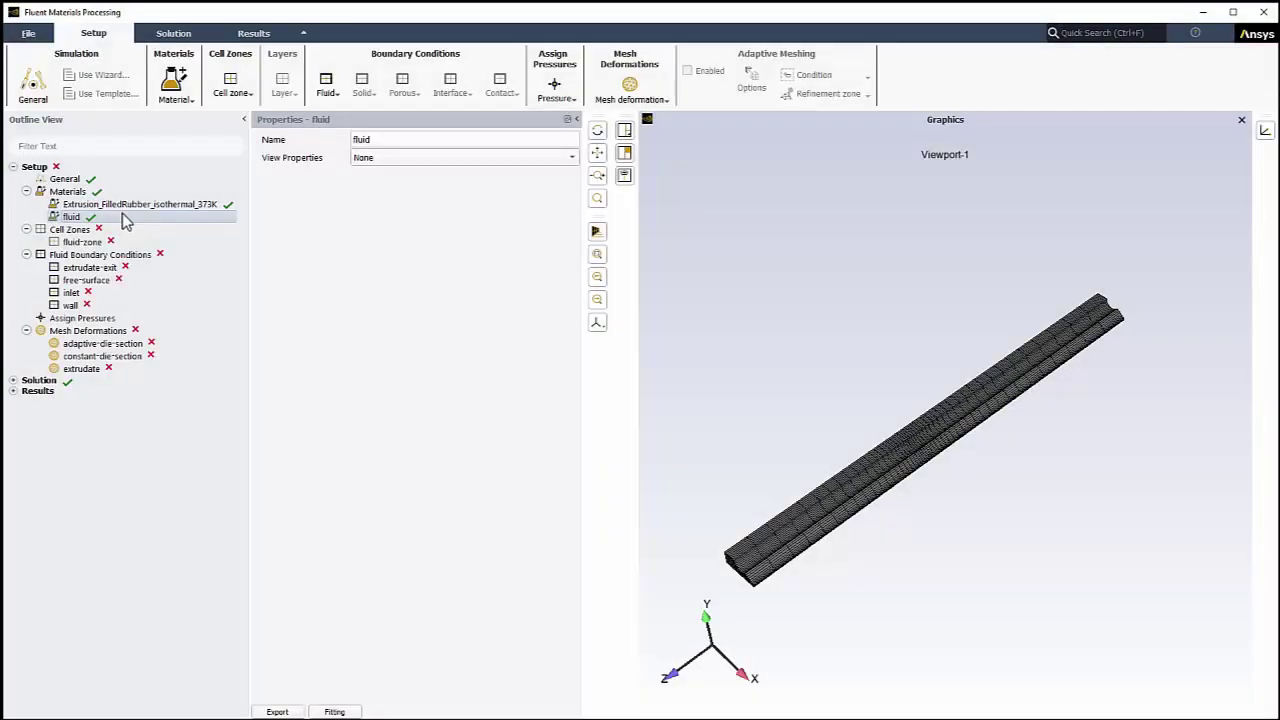
Delete the default fluid material
right_click(125, 221)
click(163, 280)
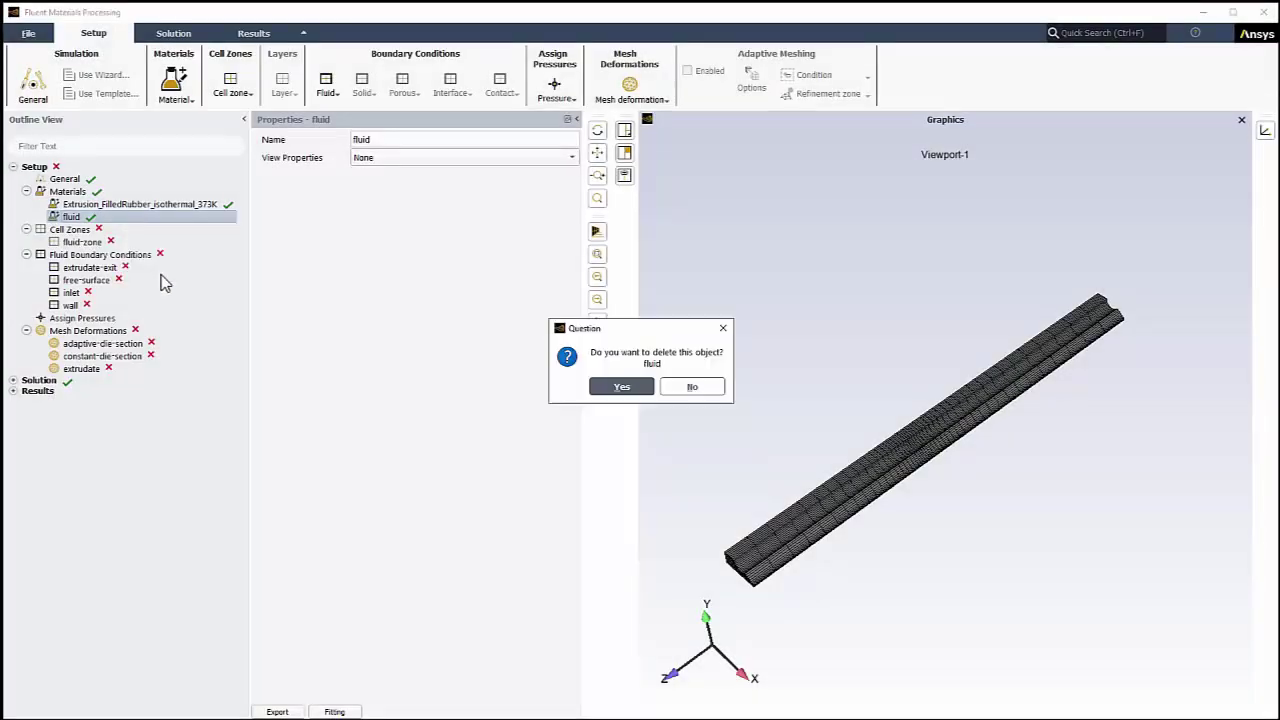
click(612, 387)
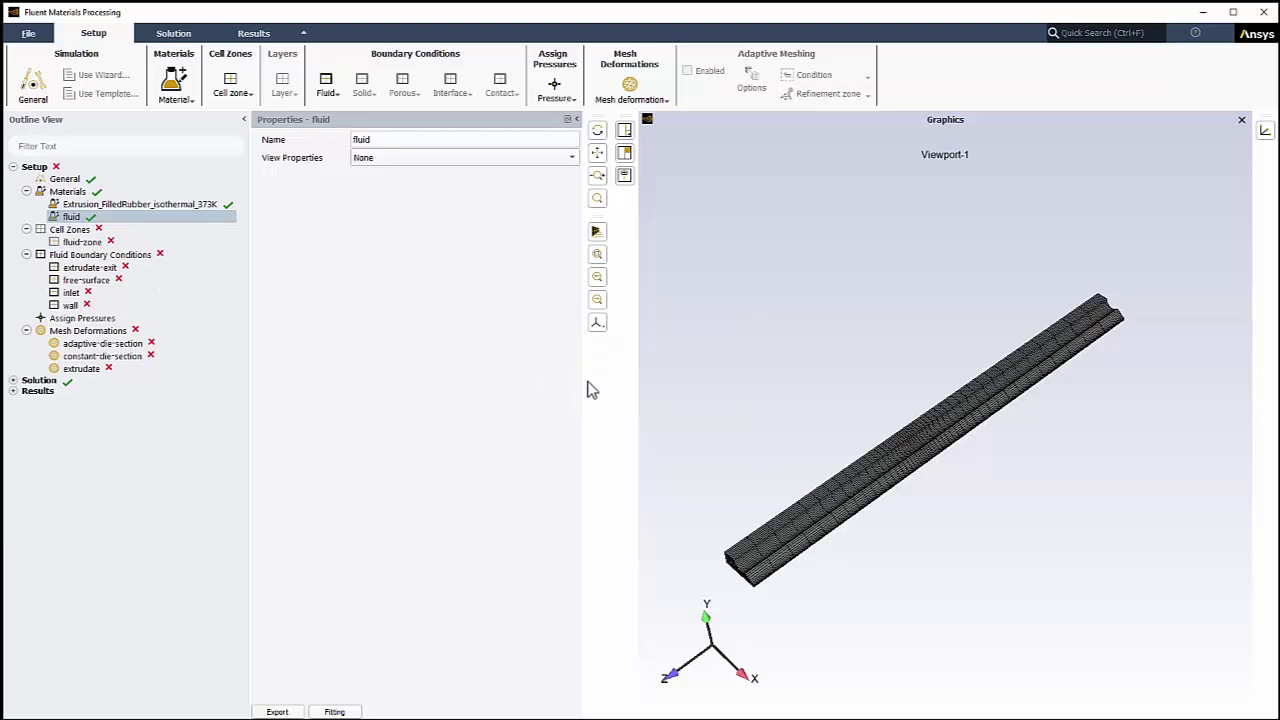
Show the filled rubber's properties filtered to its Bird-Carreau viscosity law
click(183, 214)
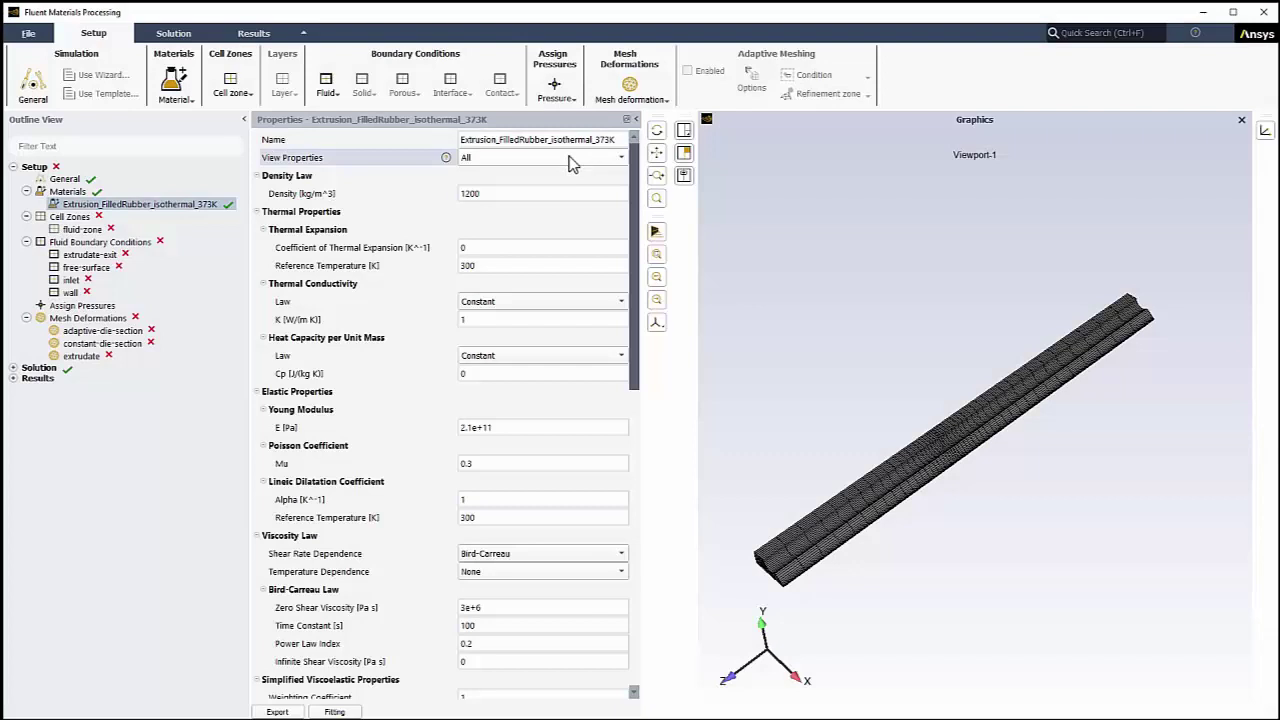
click(572, 163)
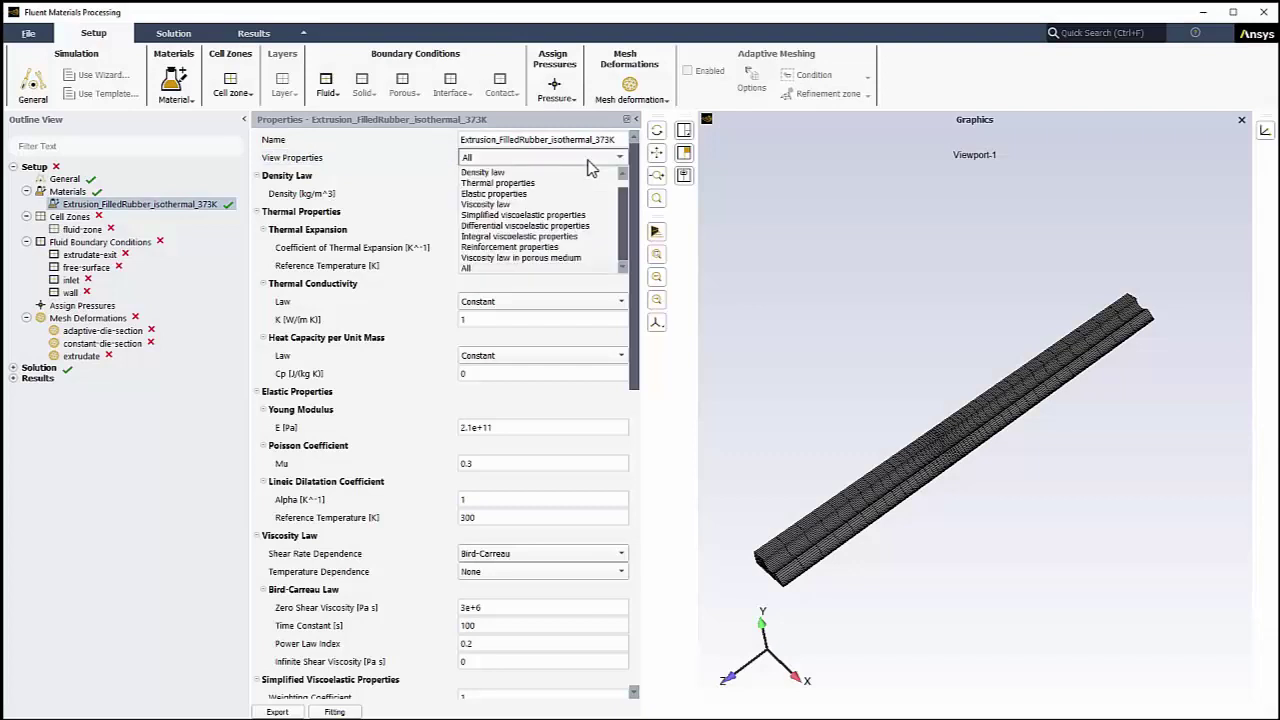
click(583, 205)
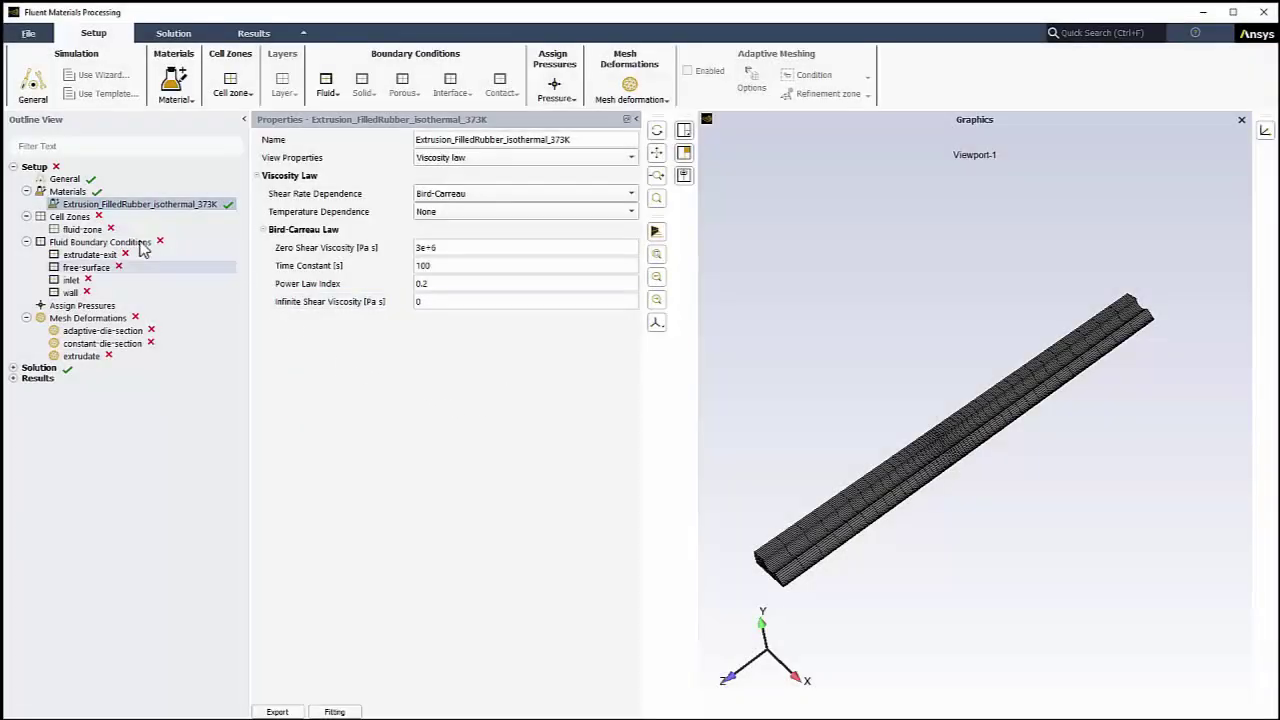
Give fluid-zone the die and extrudate zones and the Extrusion_FilledRubber_isothermal_373K material
click(128, 232)
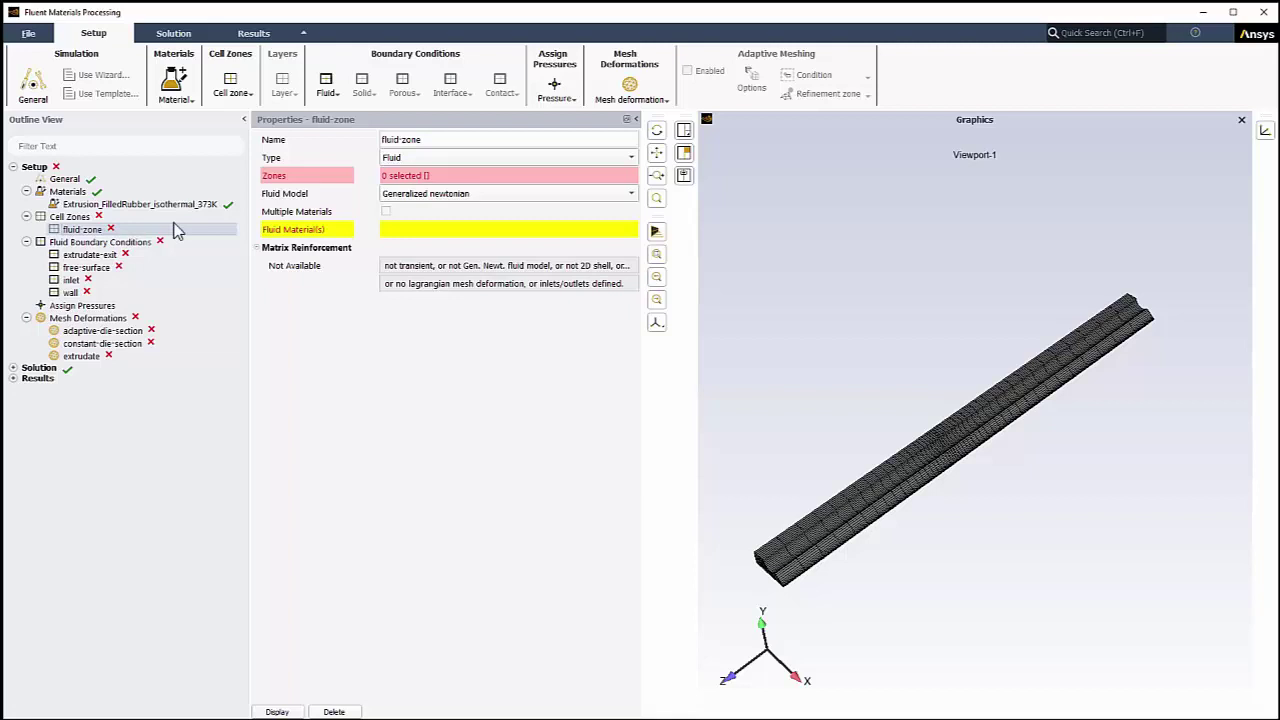
click(515, 179)
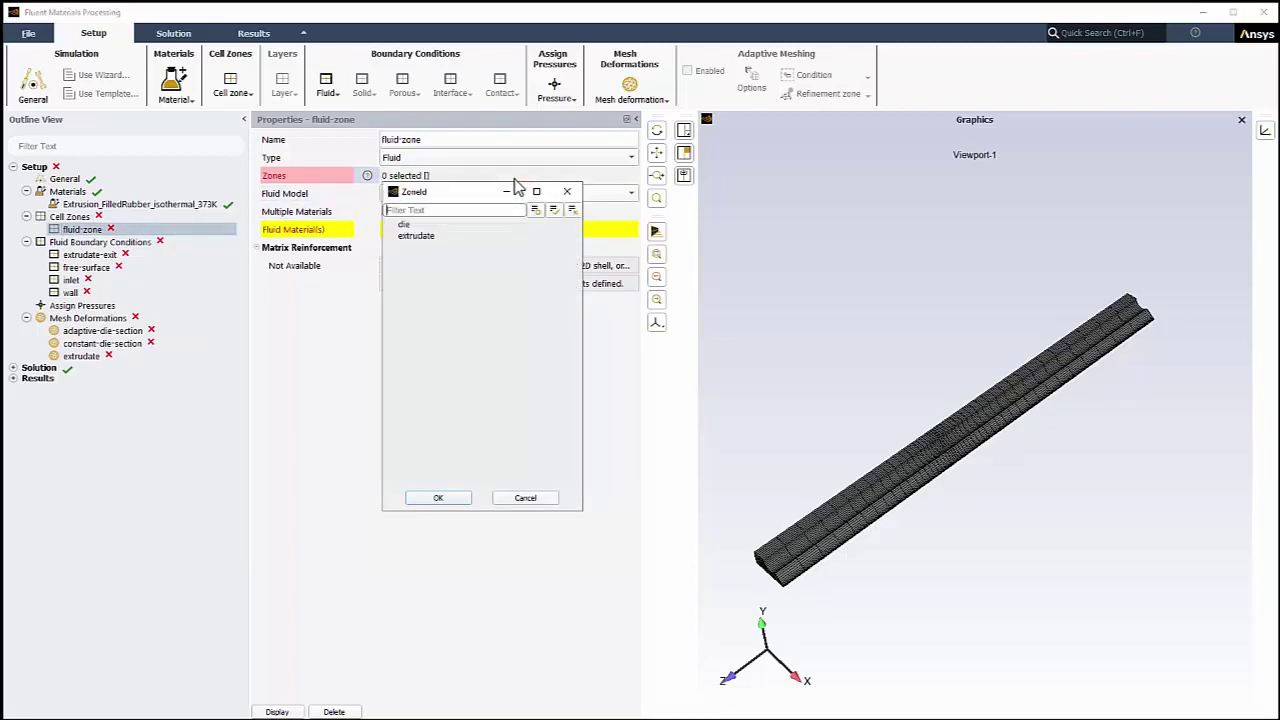
shift+click(554, 236)
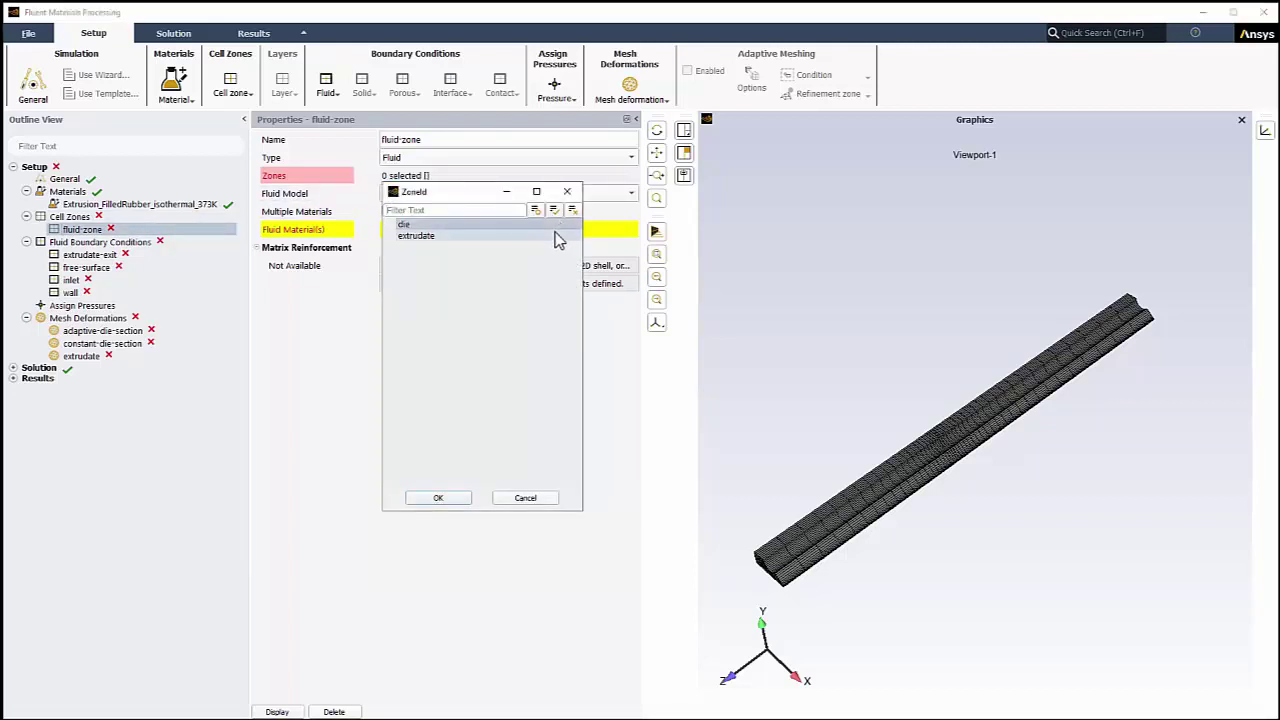
click(438, 498)
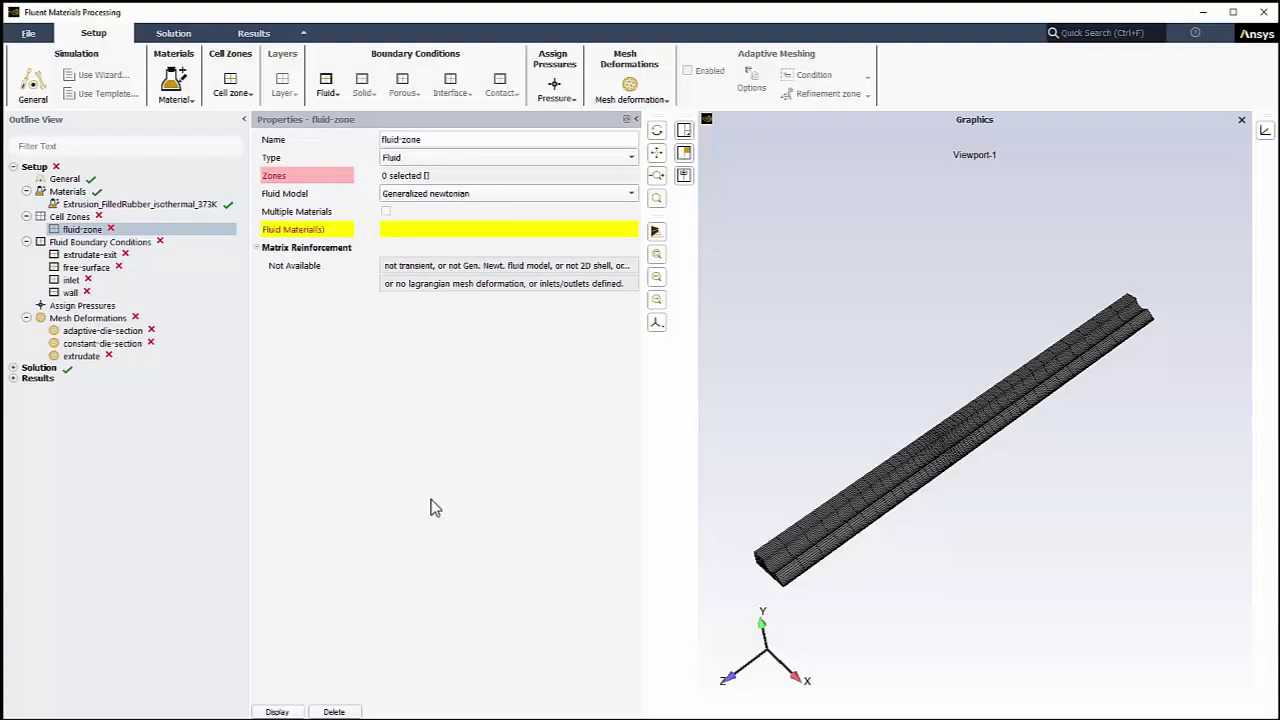
click(500, 231)
double_click(498, 278)
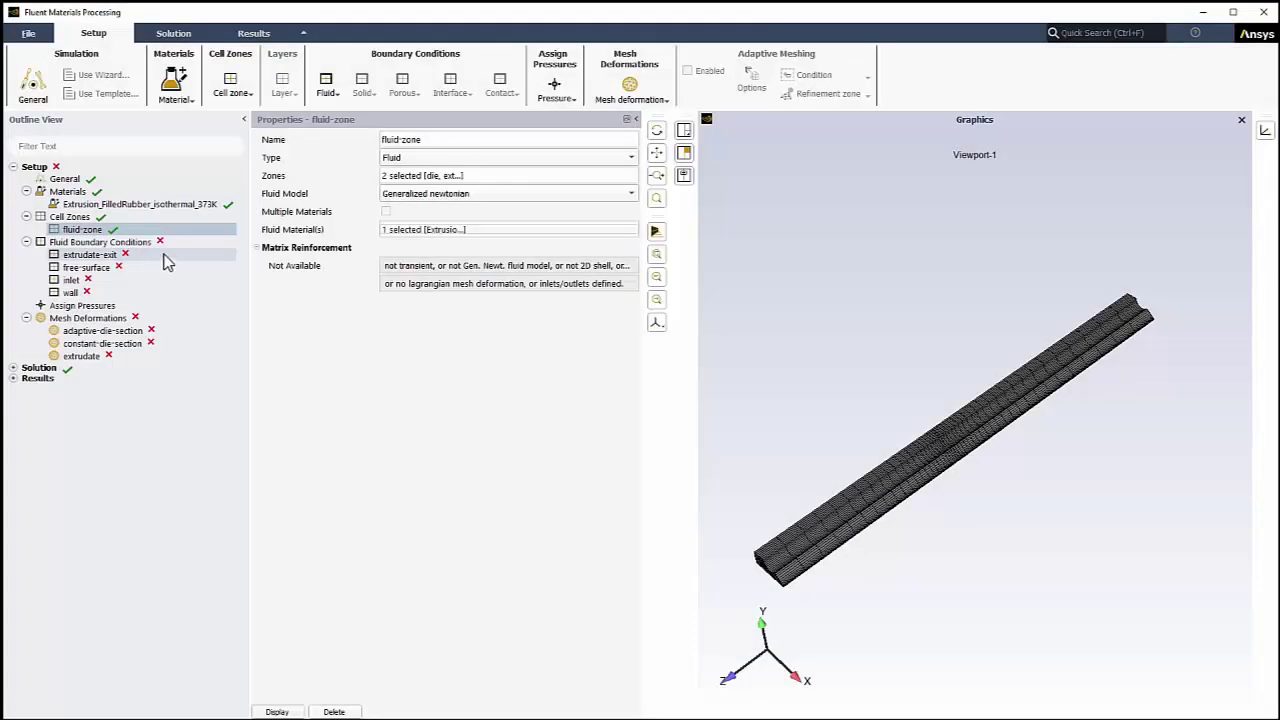
Assign the exit zone to the extrudate-exit boundary
click(163, 255)
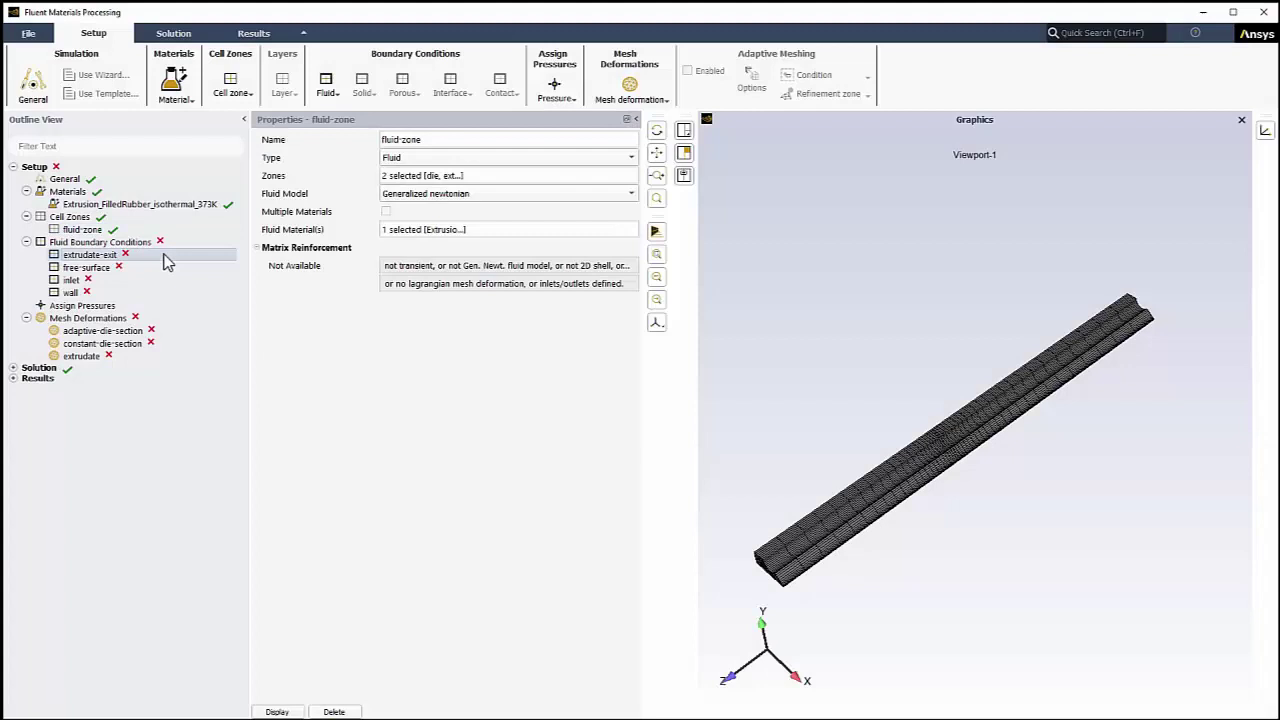
click(494, 177)
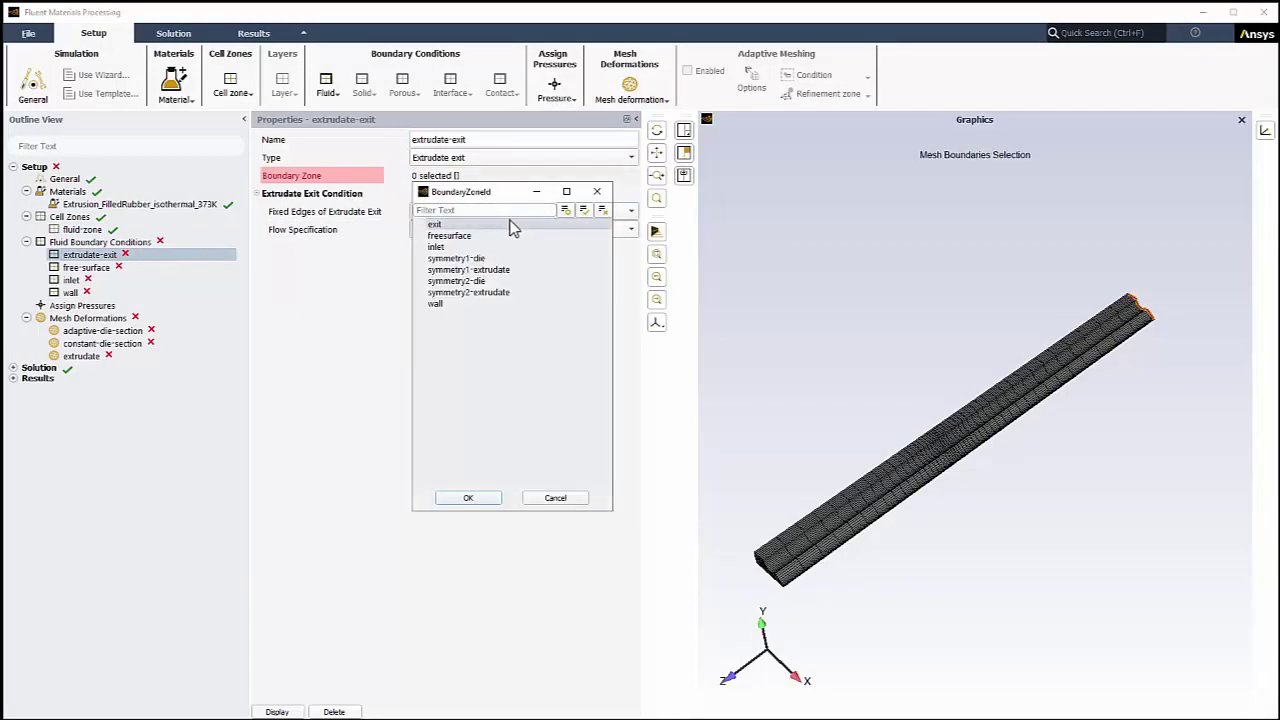
click(503, 225)
click(462, 497)
Set free-surface to the freesurface zone with wall as its fixed part
click(158, 270)
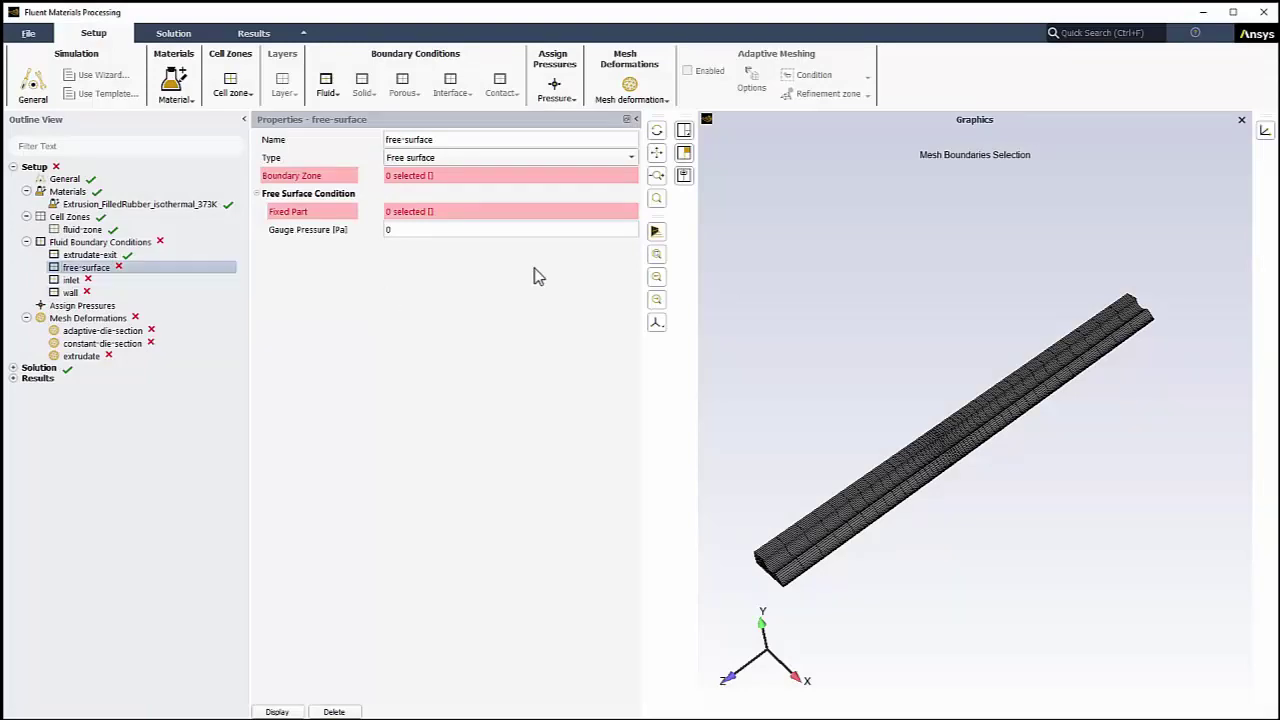
click(513, 180)
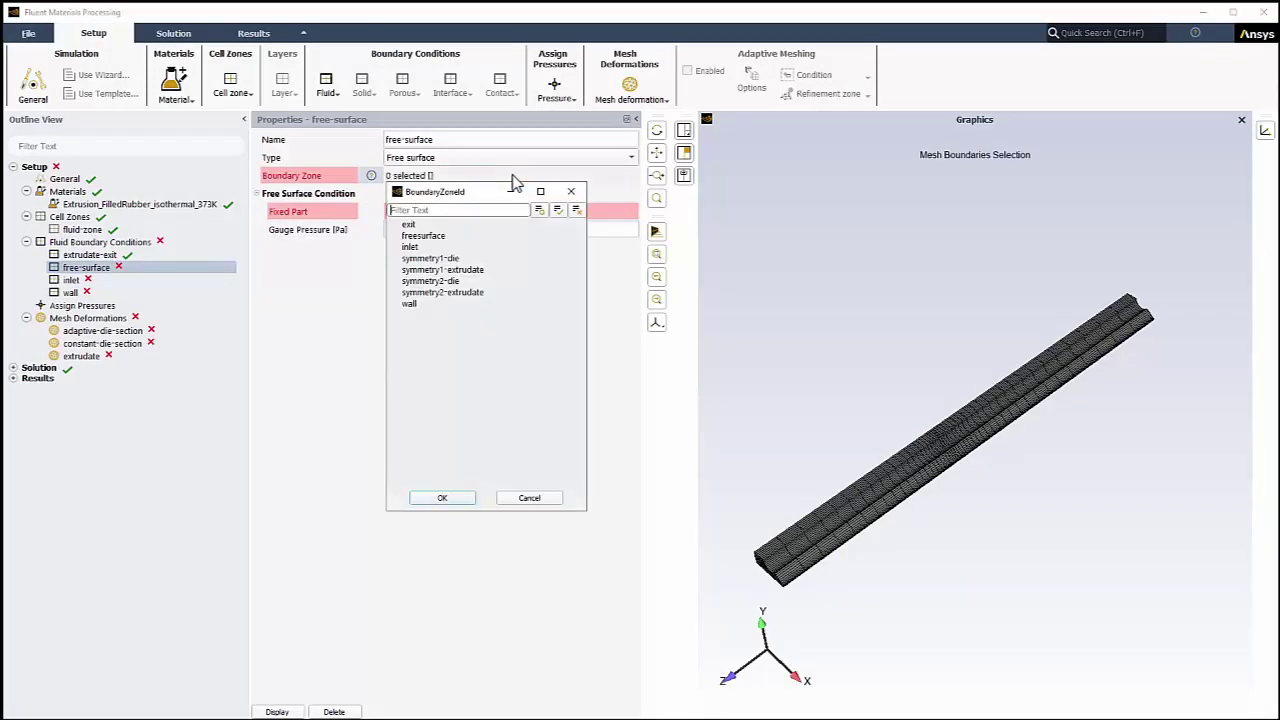
click(513, 237)
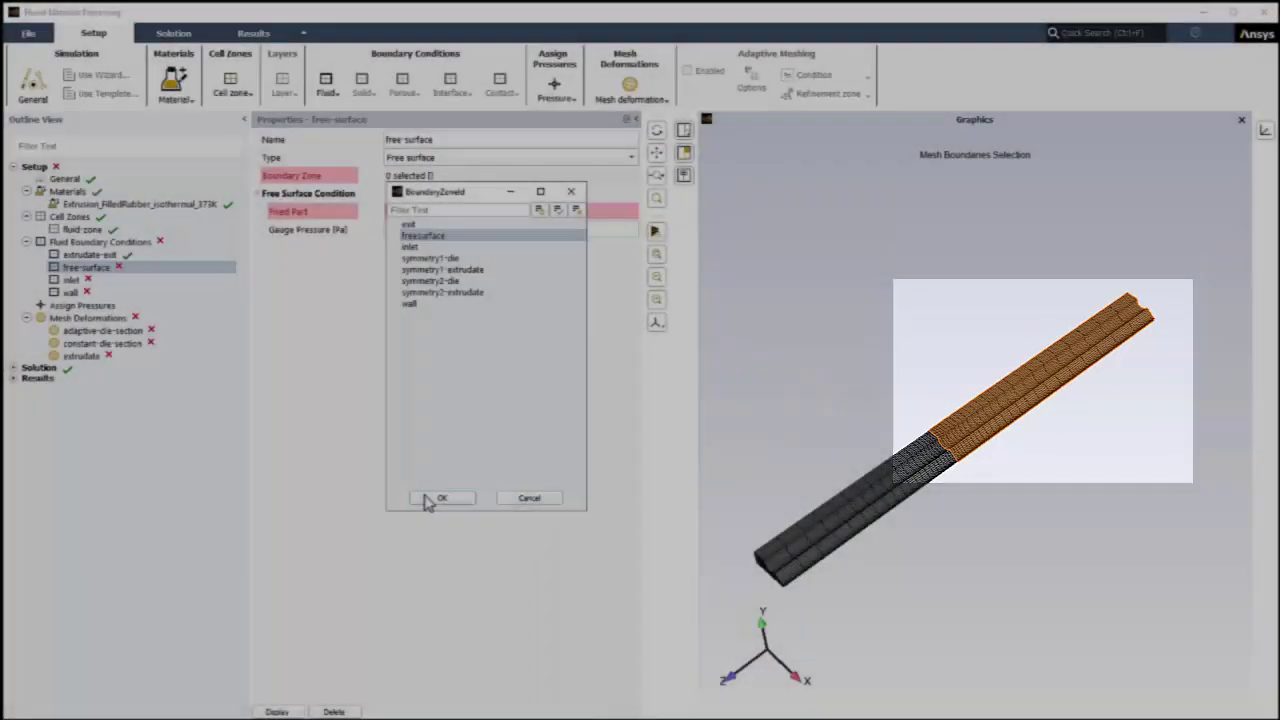
click(432, 499)
click(507, 215)
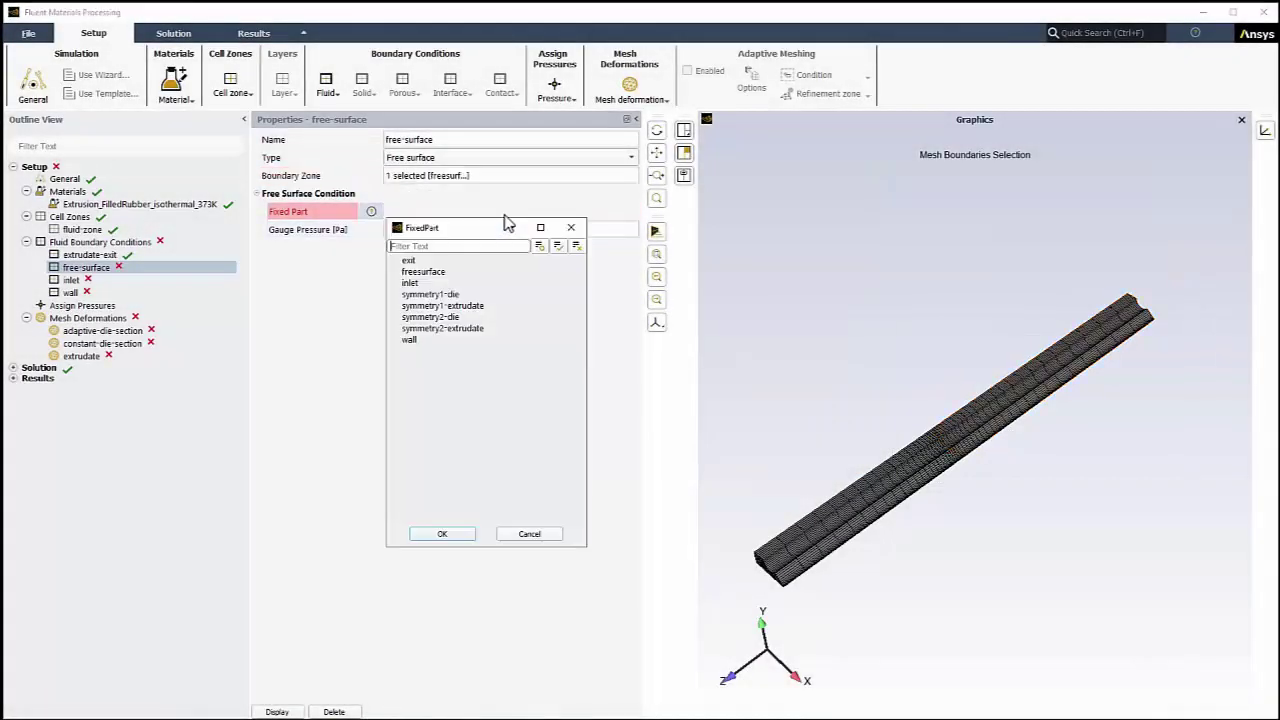
click(540, 340)
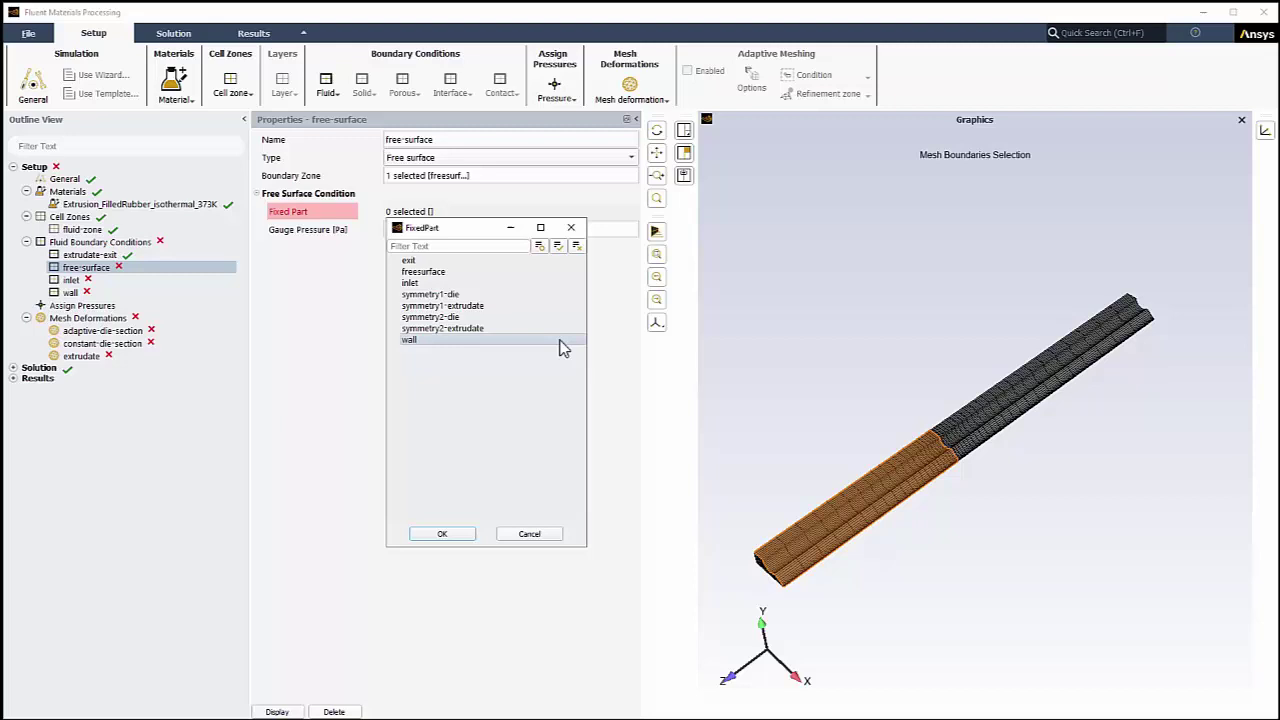
click(460, 535)
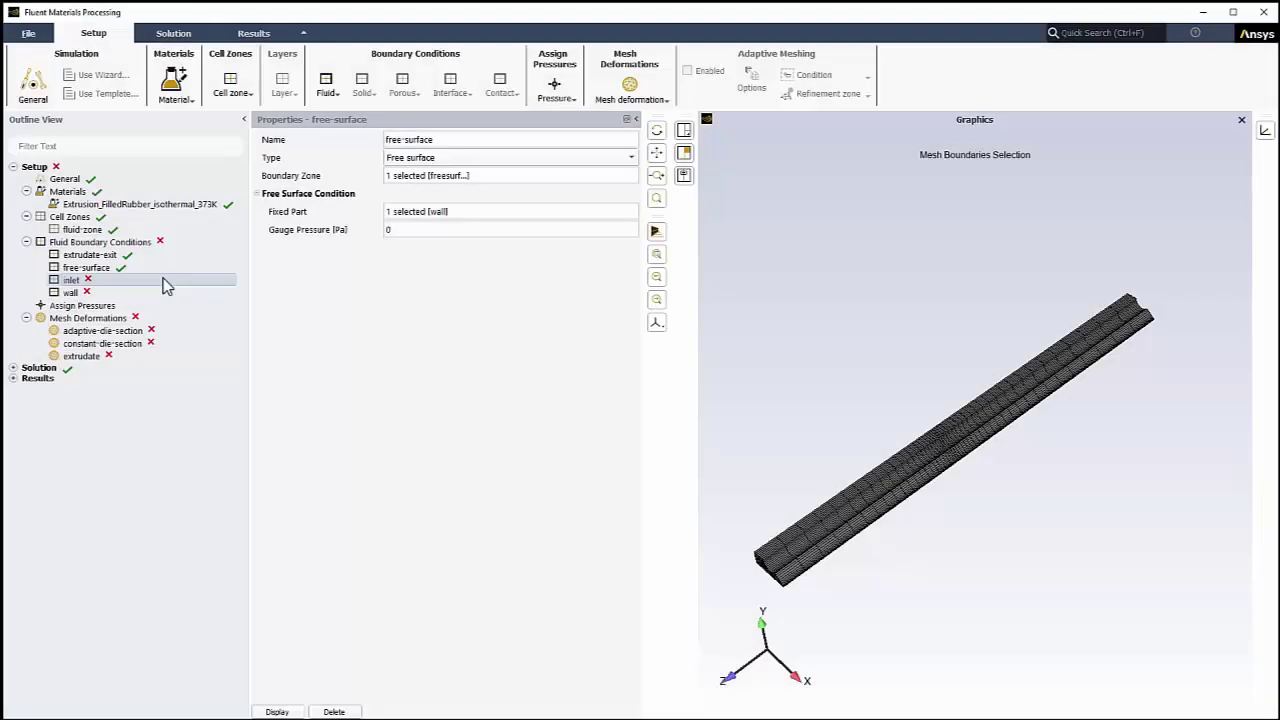
Set the inlet to the inlet zone with a 0.00012 m^3/s volume flow of filled rubber
click(163, 281)
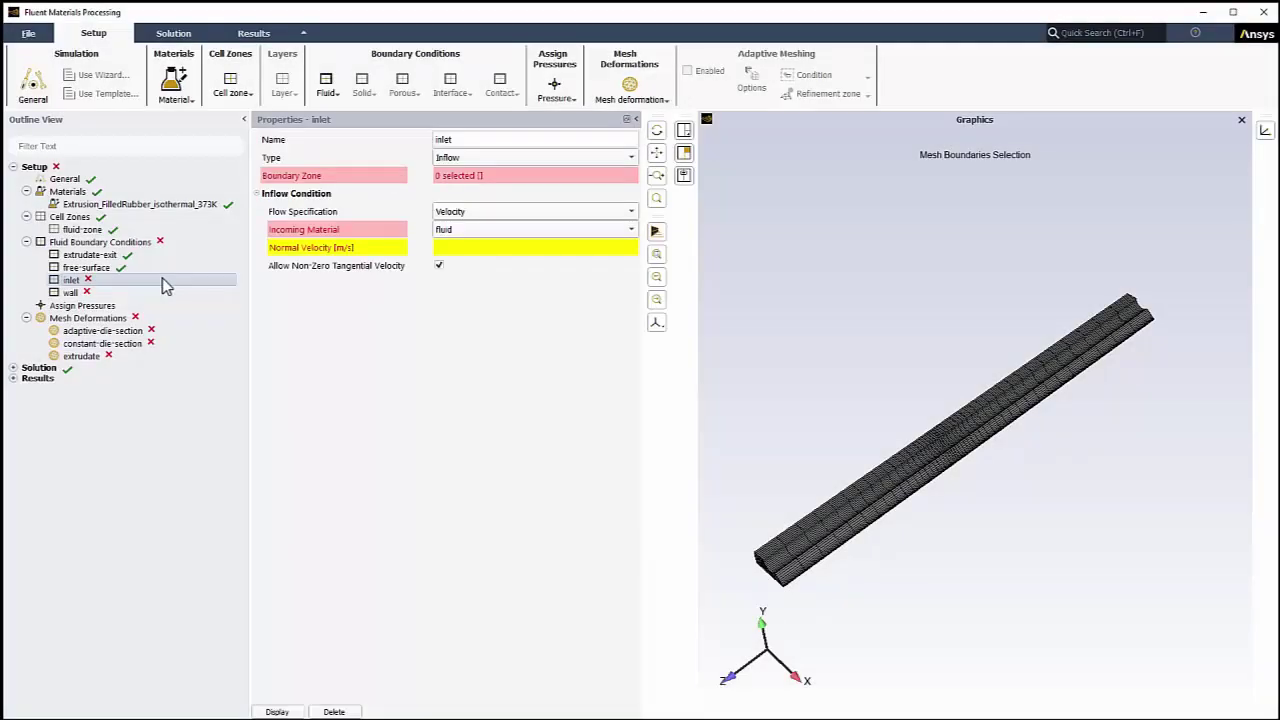
click(474, 177)
click(508, 250)
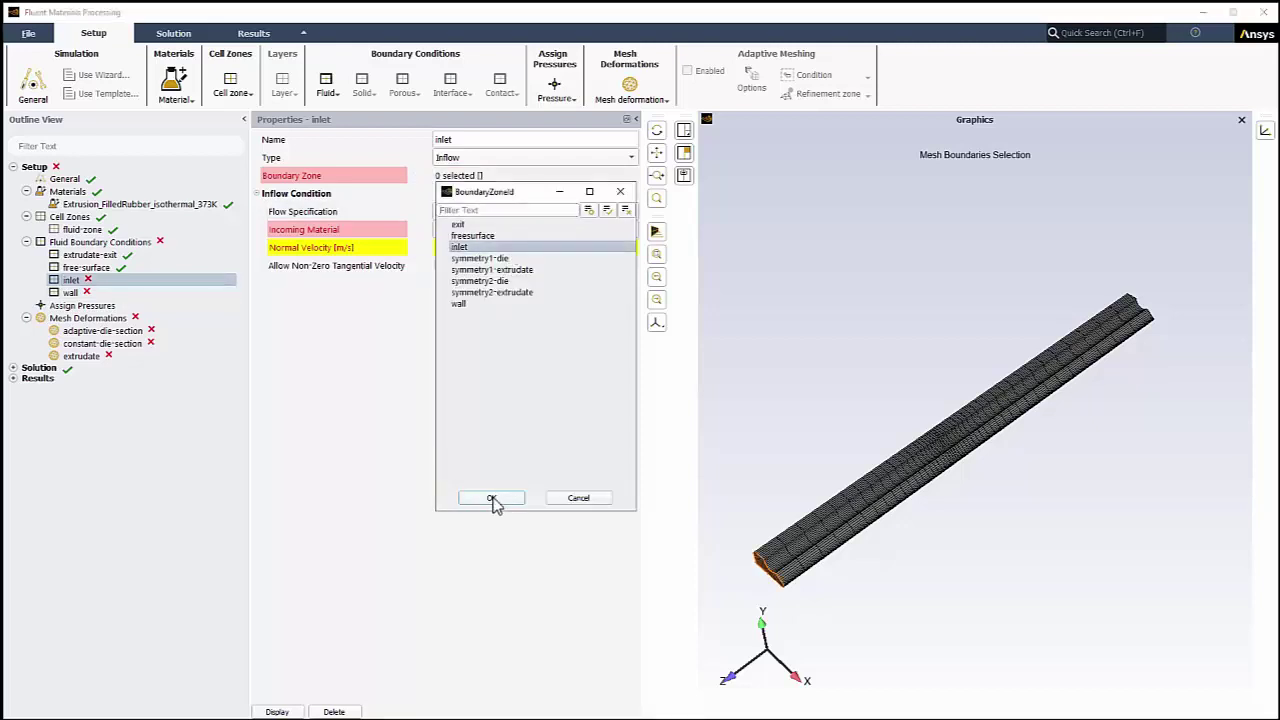
click(491, 497)
click(587, 214)
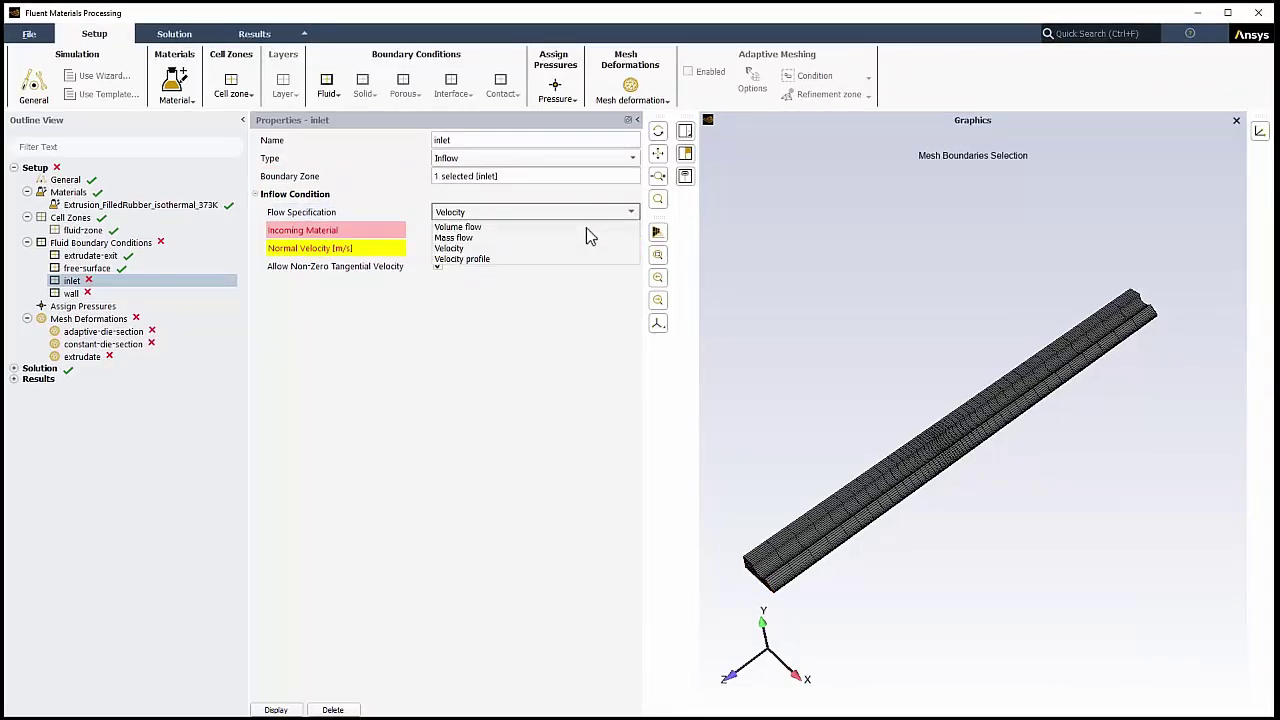
click(586, 227)
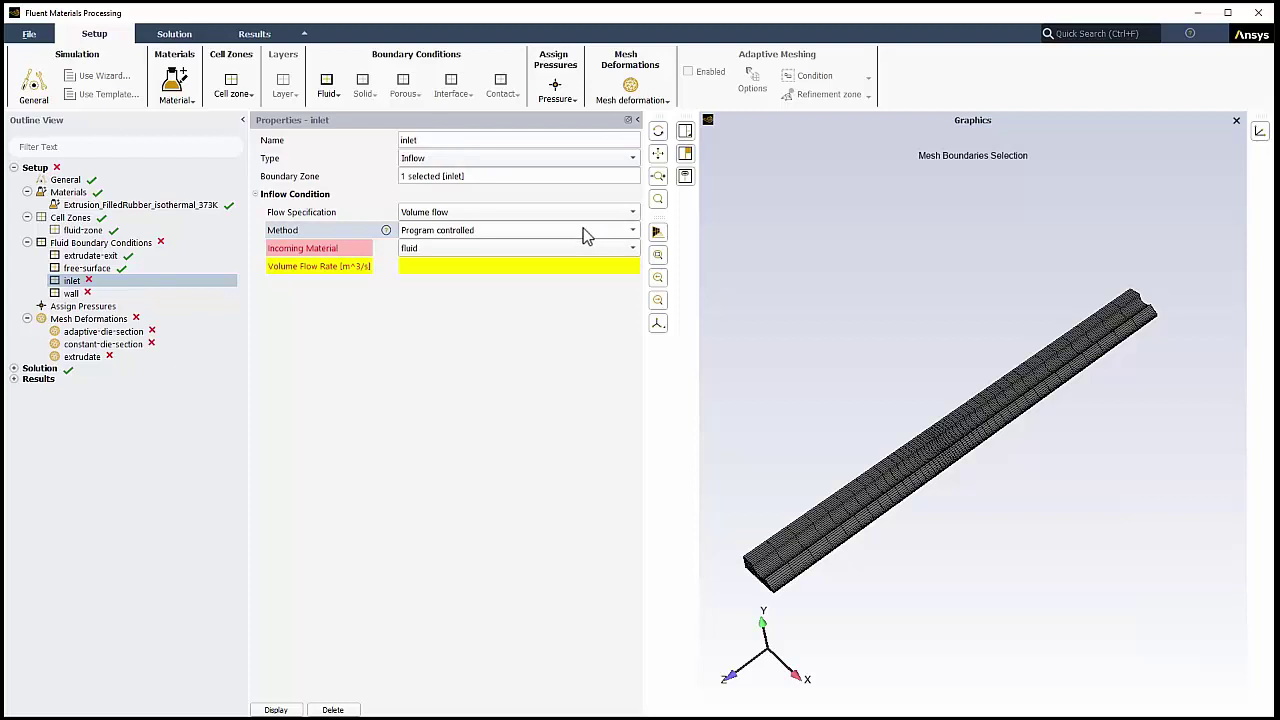
click(632, 248)
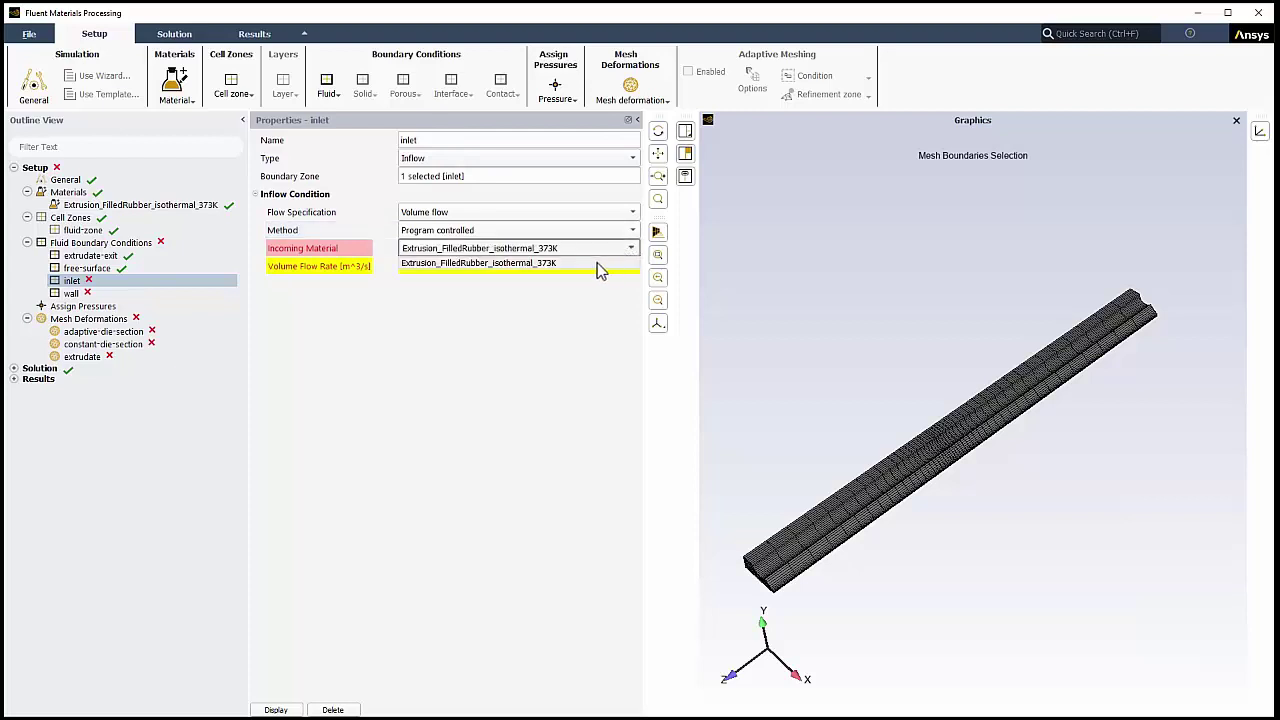
click(600, 262)
text(0.00012)
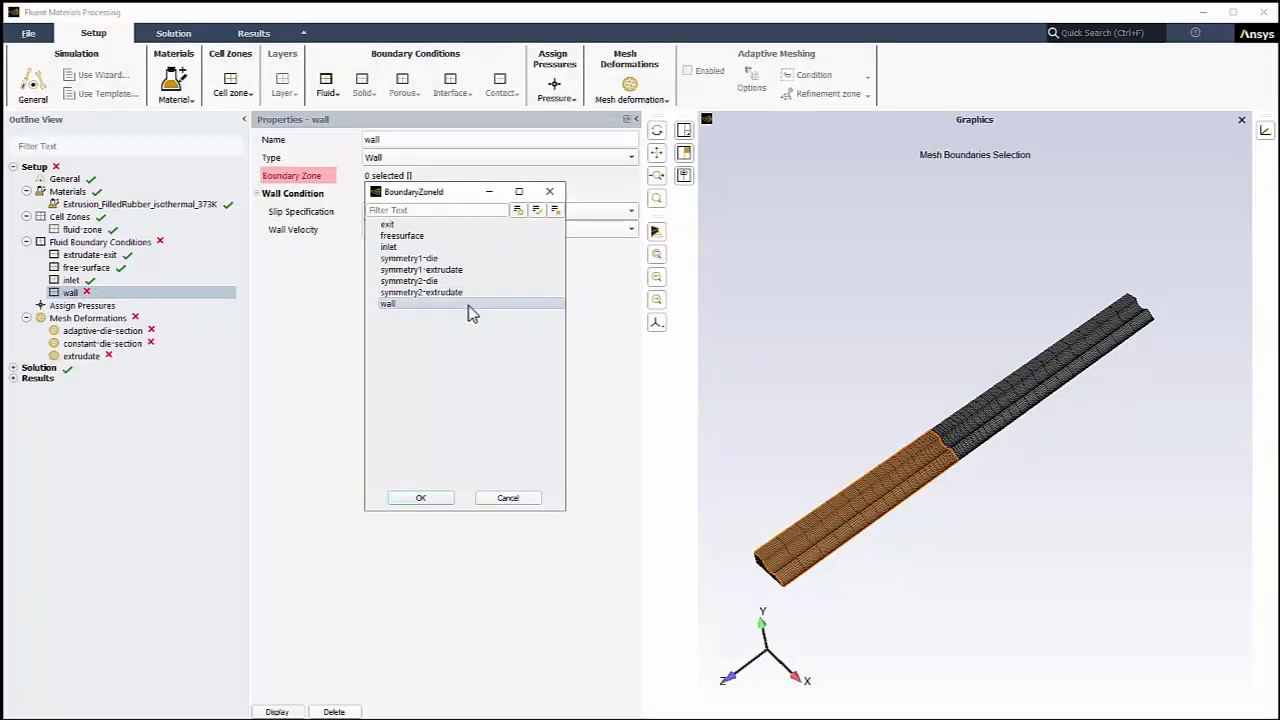
Assign the wall zone to the no-slip, stationary wall condition
click(421, 497)
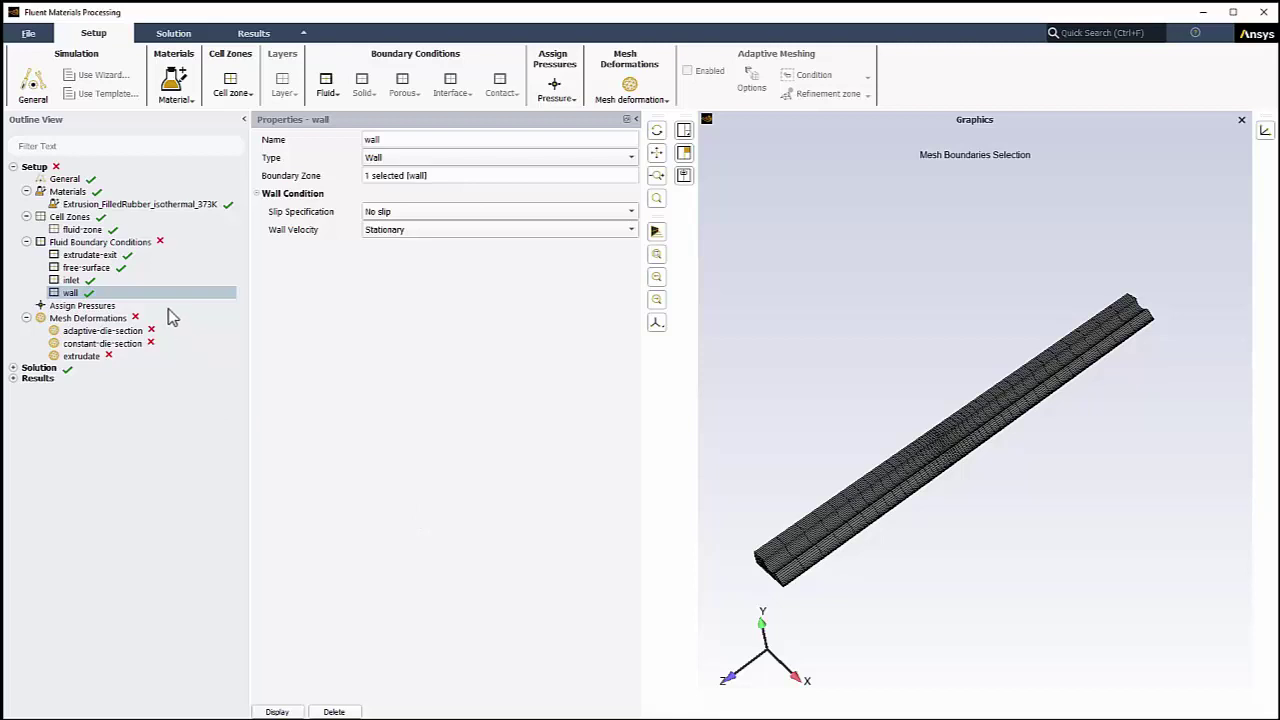
Create symmetry-1 as a Symmetry condition on symmetry1-die and symmetry1-extrudate
click(100, 242)
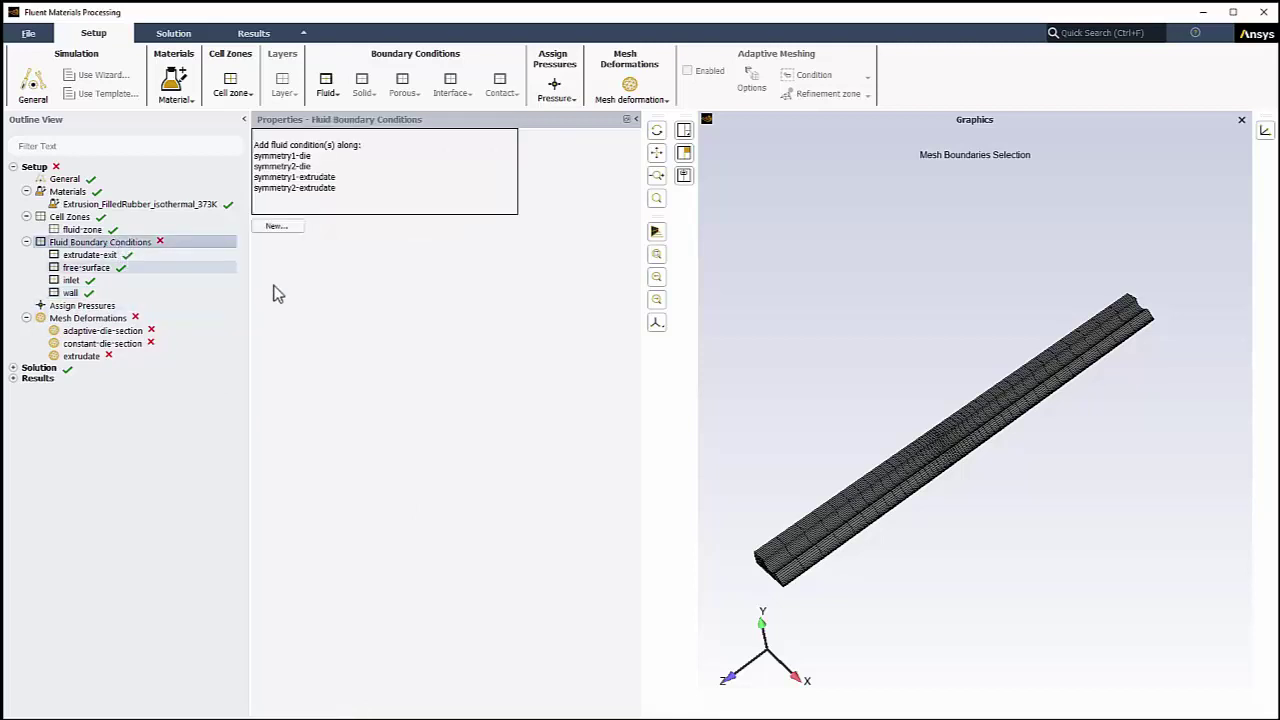
click(276, 227)
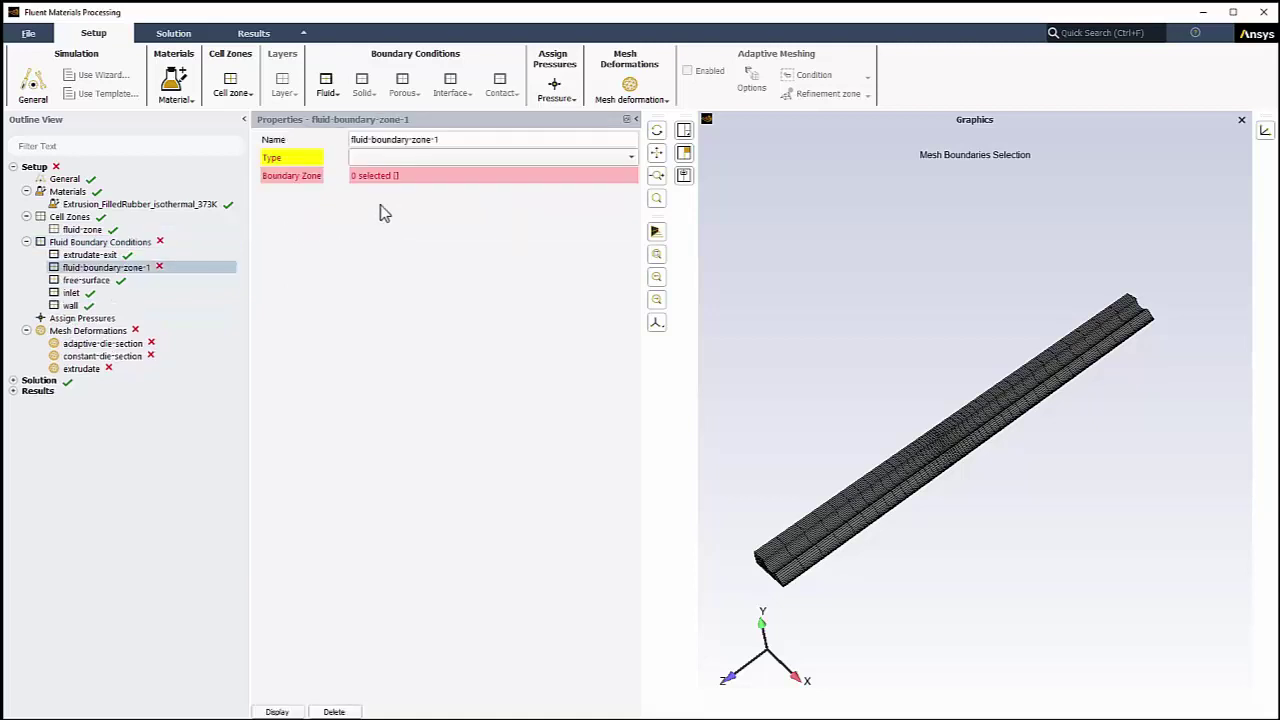
click(462, 158)
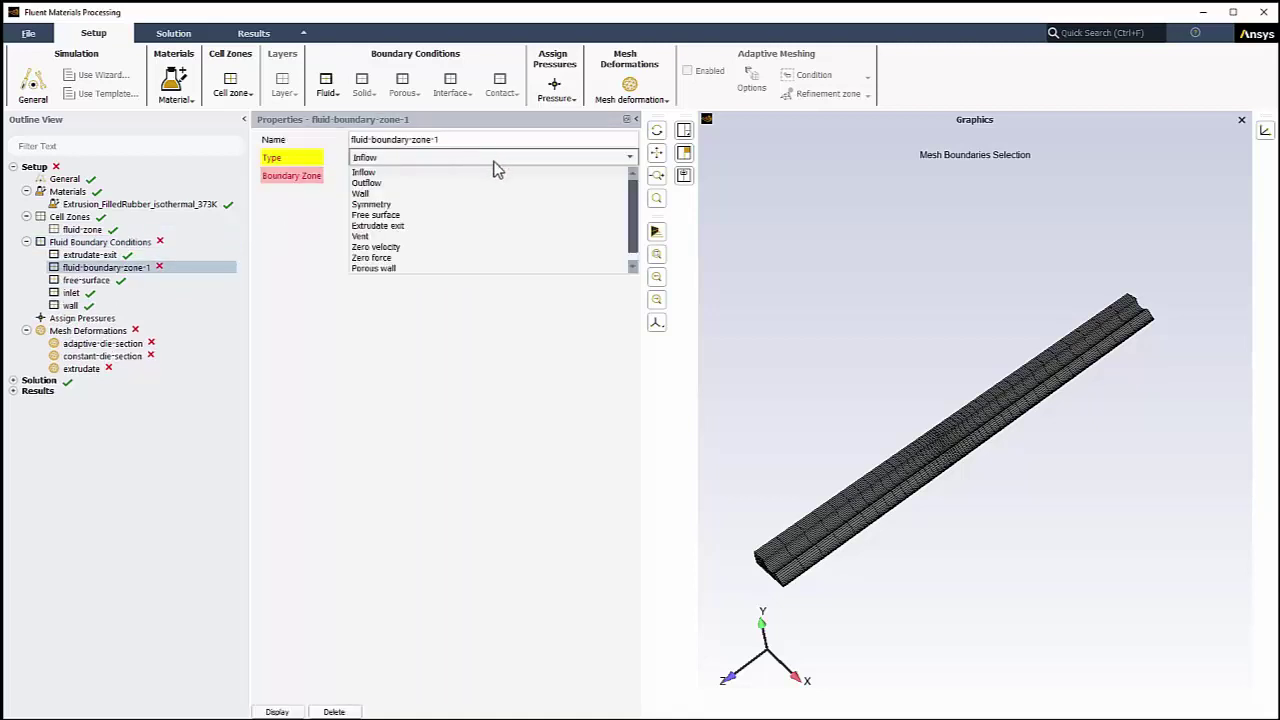
click(478, 205)
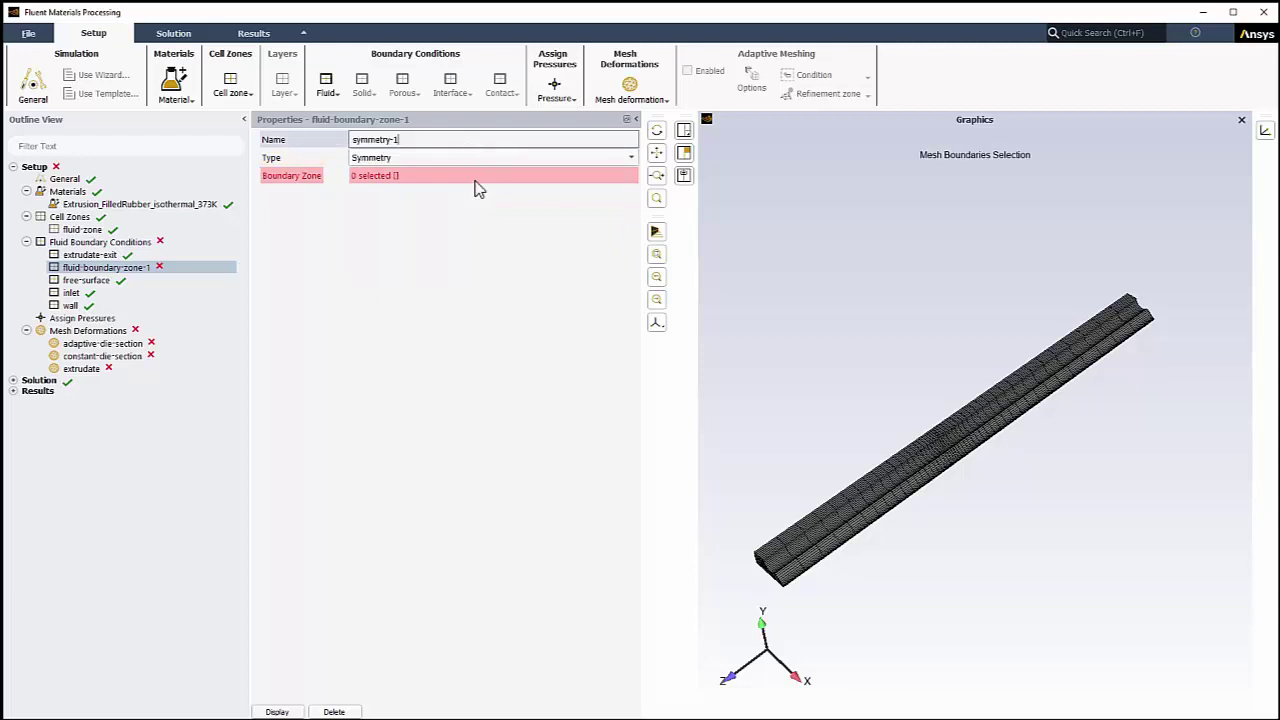
click(476, 187)
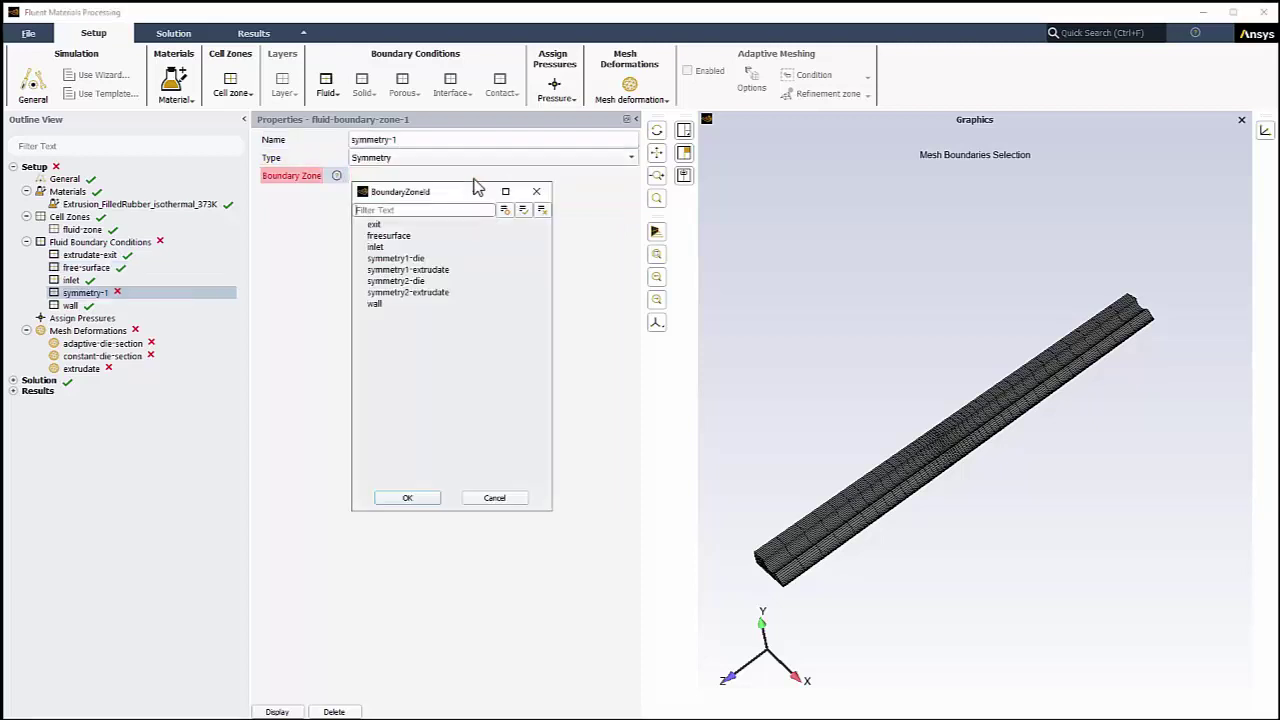
click(497, 257)
ctrl+click(492, 271)
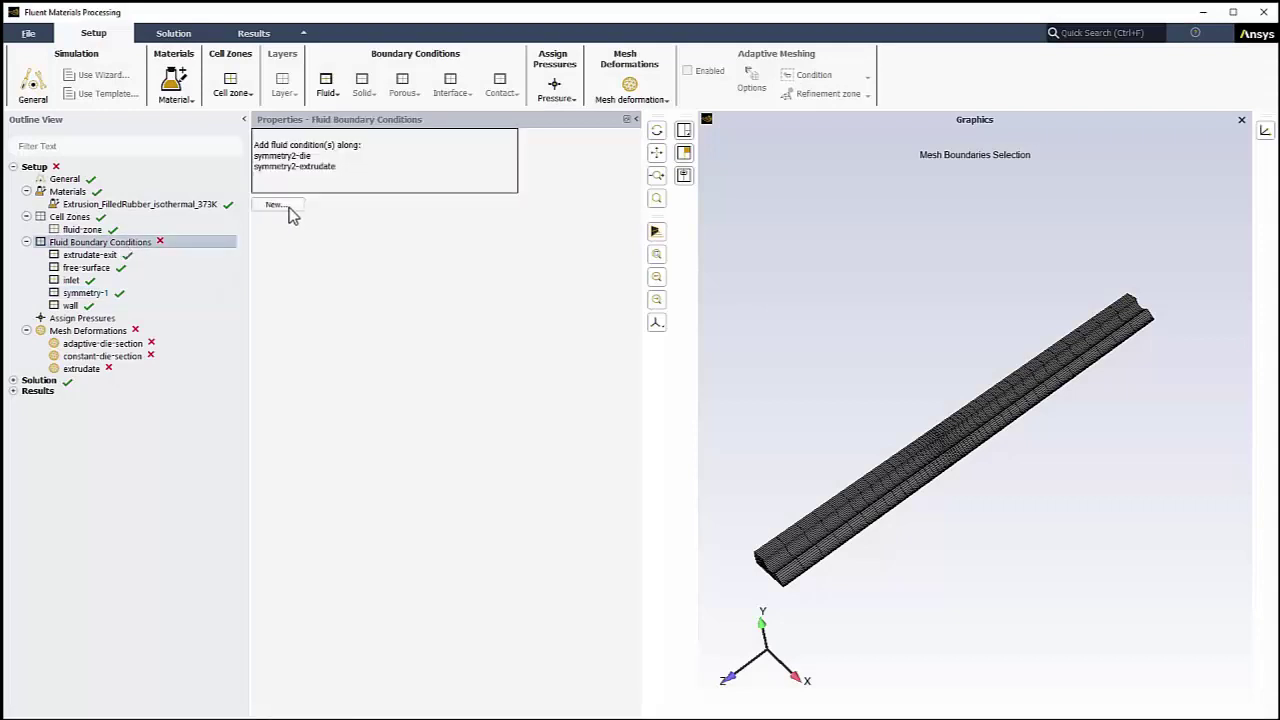
Create symmetry-2 as a Symmetry condition on symmetry2-die and symmetry2-extrudate
click(288, 213)
click(586, 160)
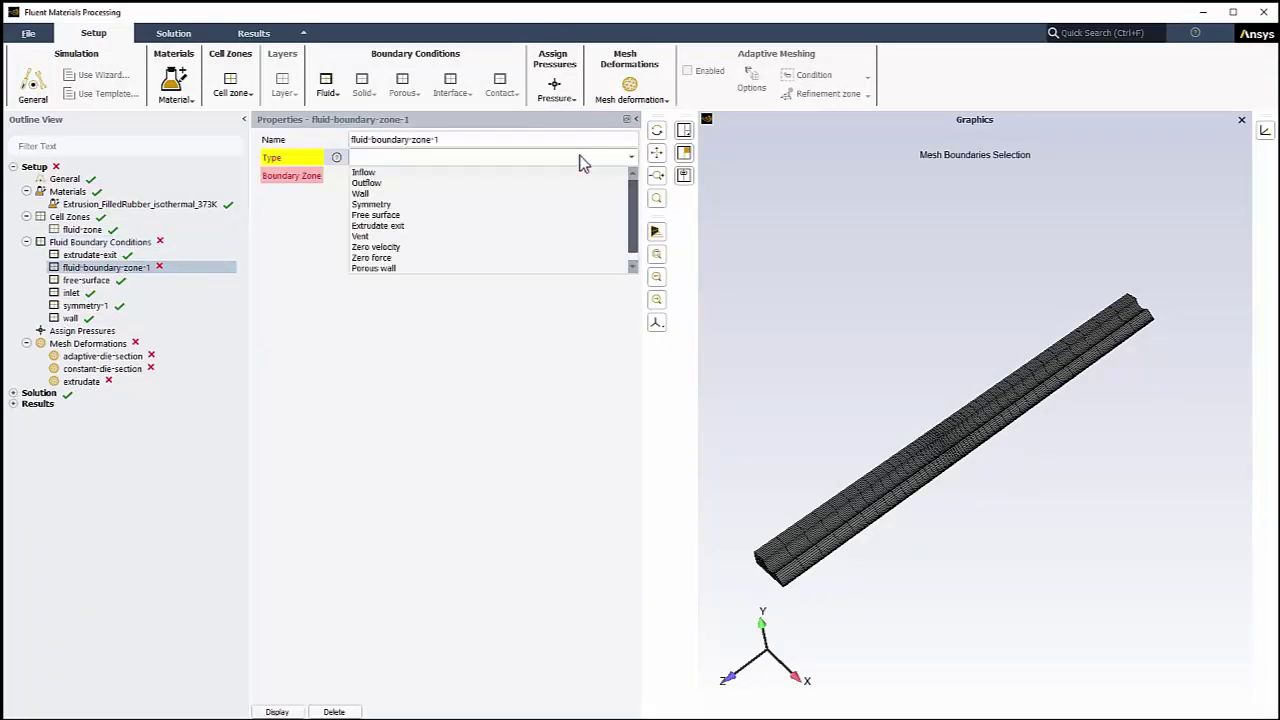
click(573, 206)
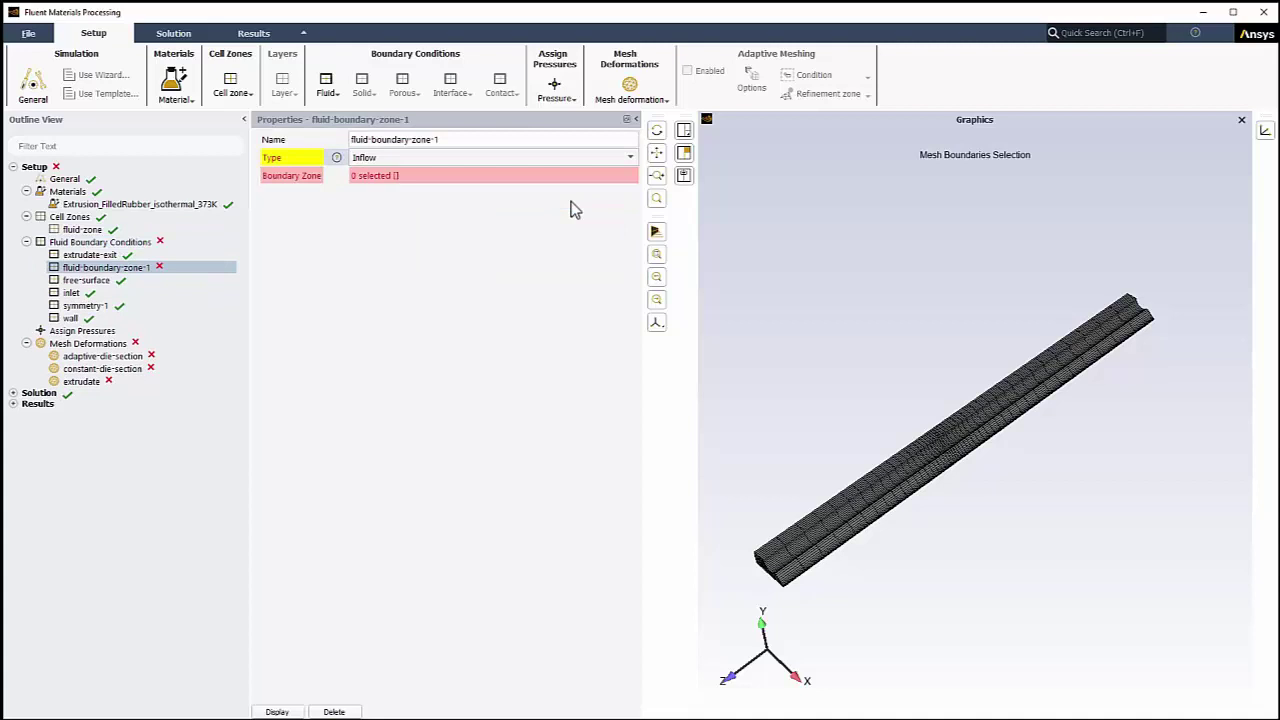
click(491, 142)
click(491, 142)
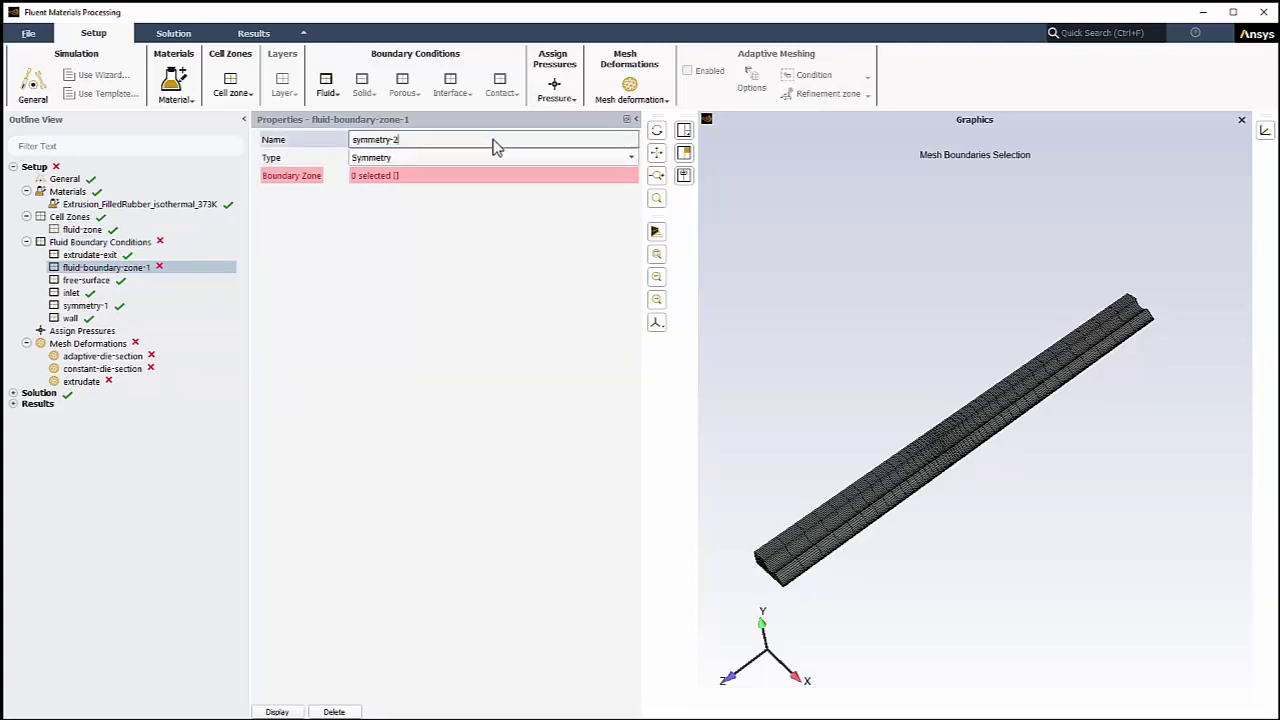
click(490, 175)
click(500, 281)
click(506, 293)
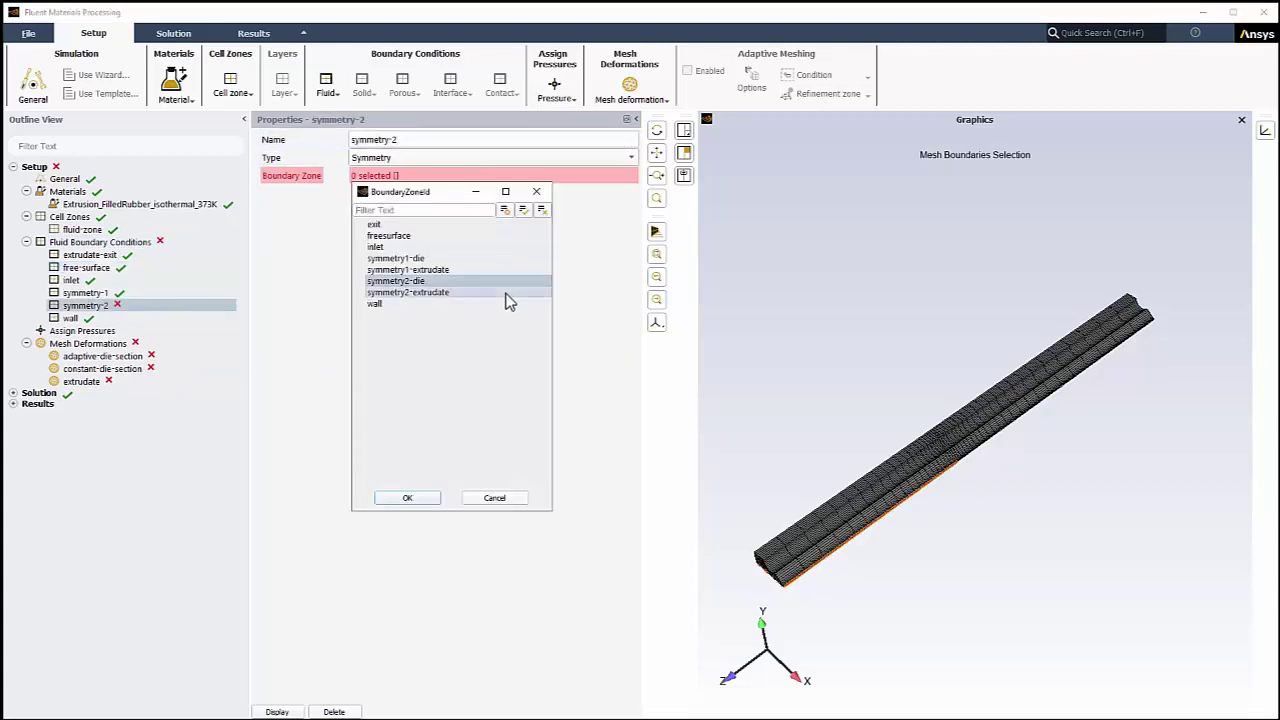
click(405, 497)
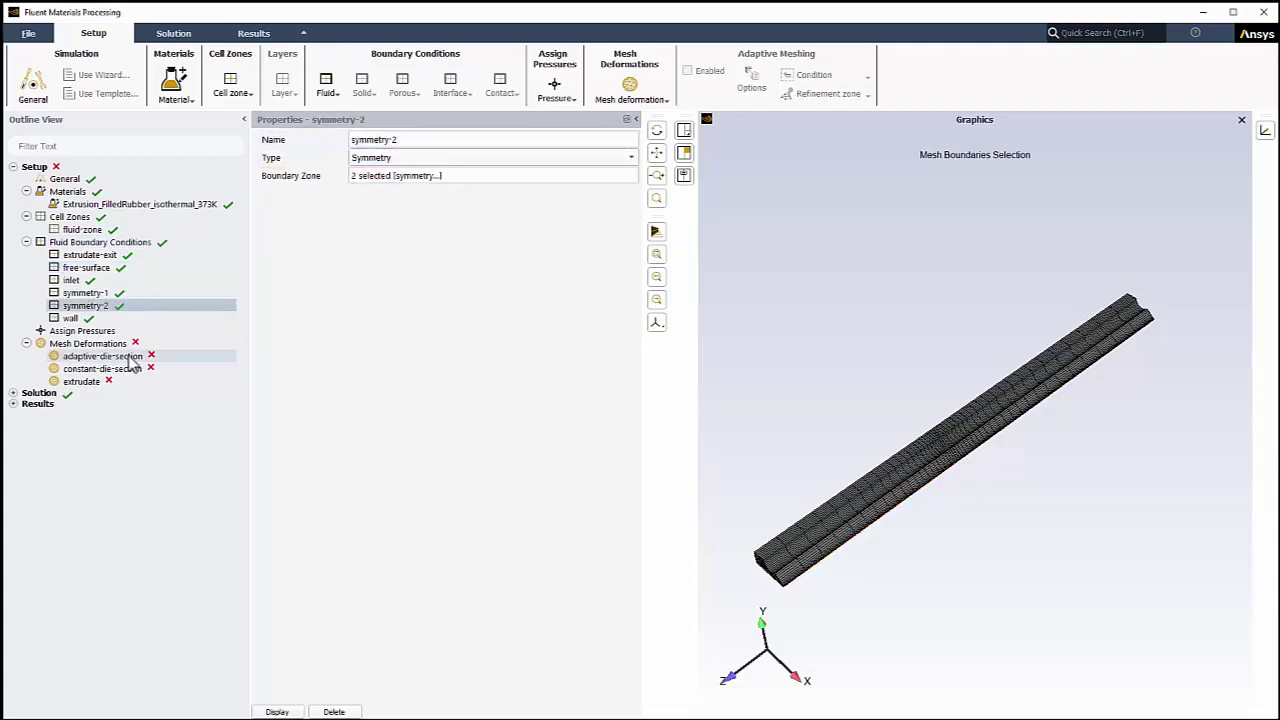
Delete the adaptive-die-section mesh deformation
click(186, 357)
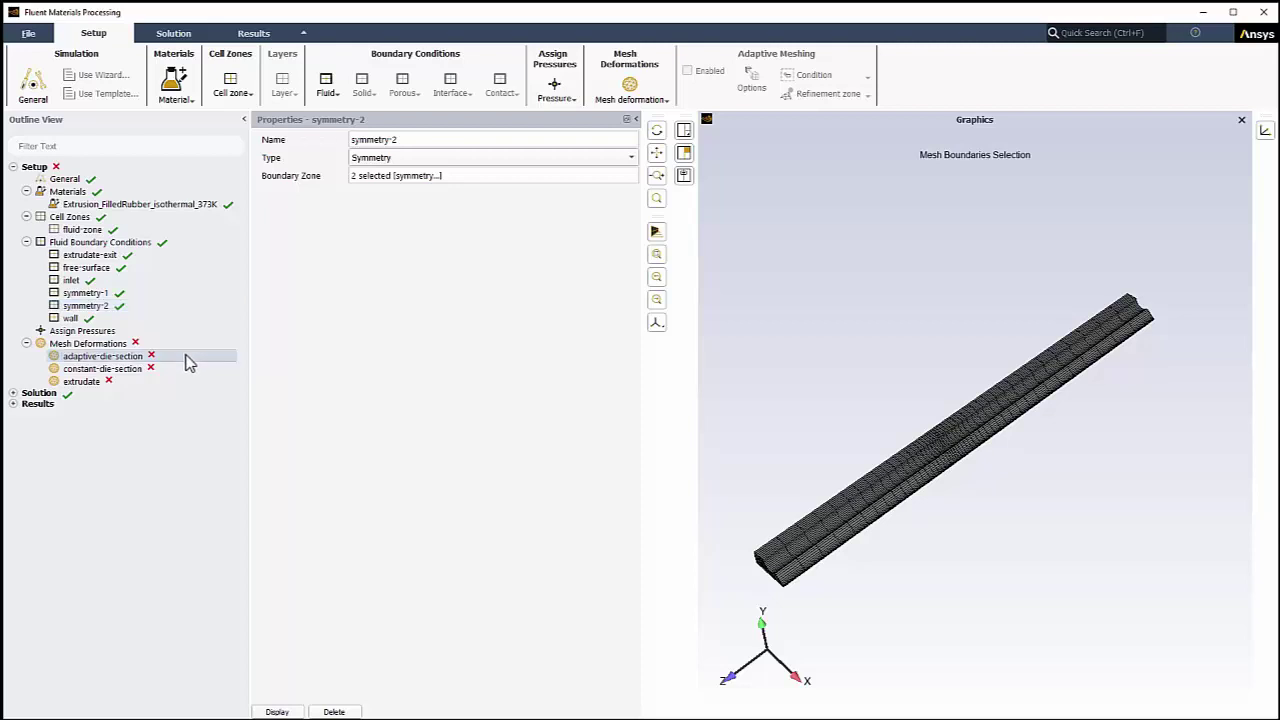
right_click(190, 362)
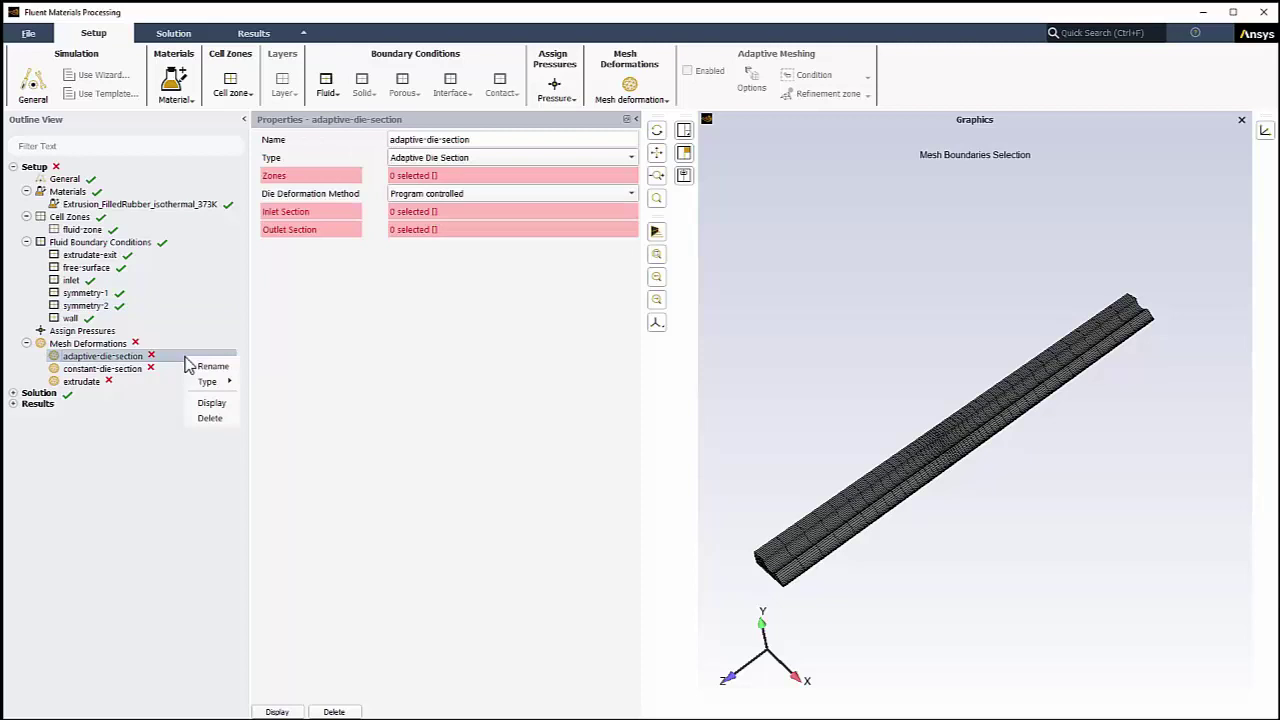
click(213, 424)
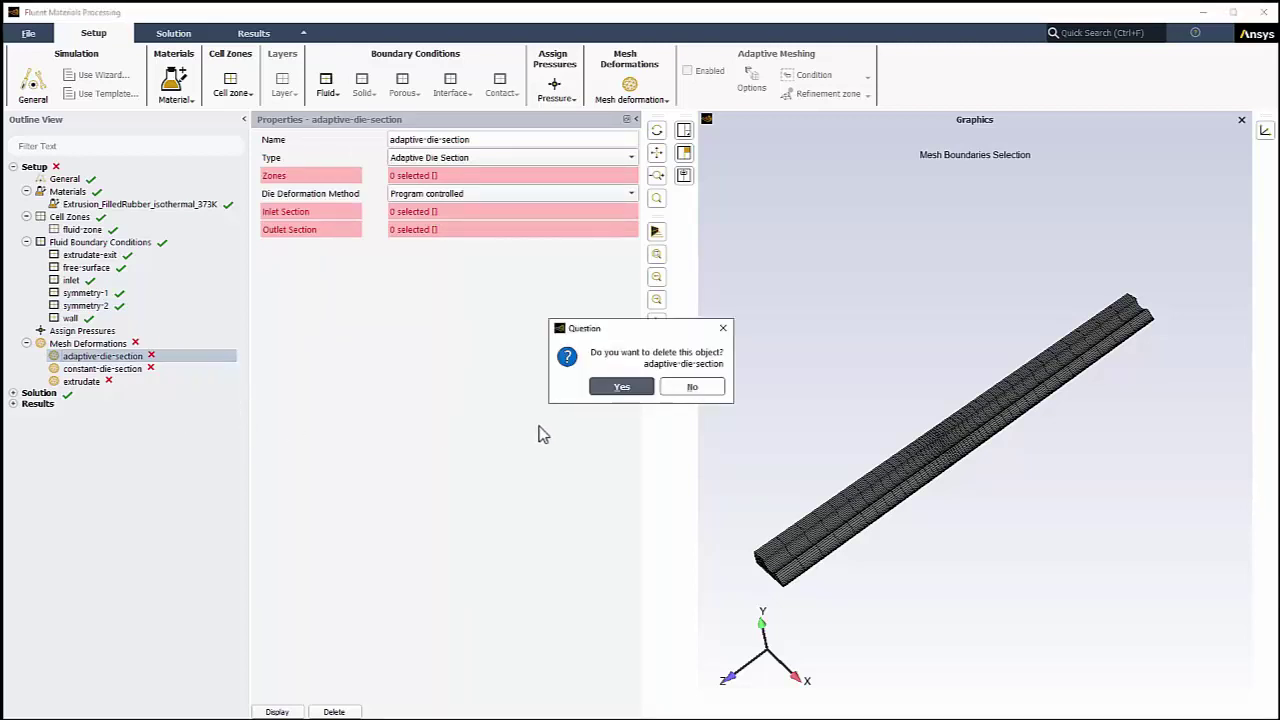
click(621, 388)
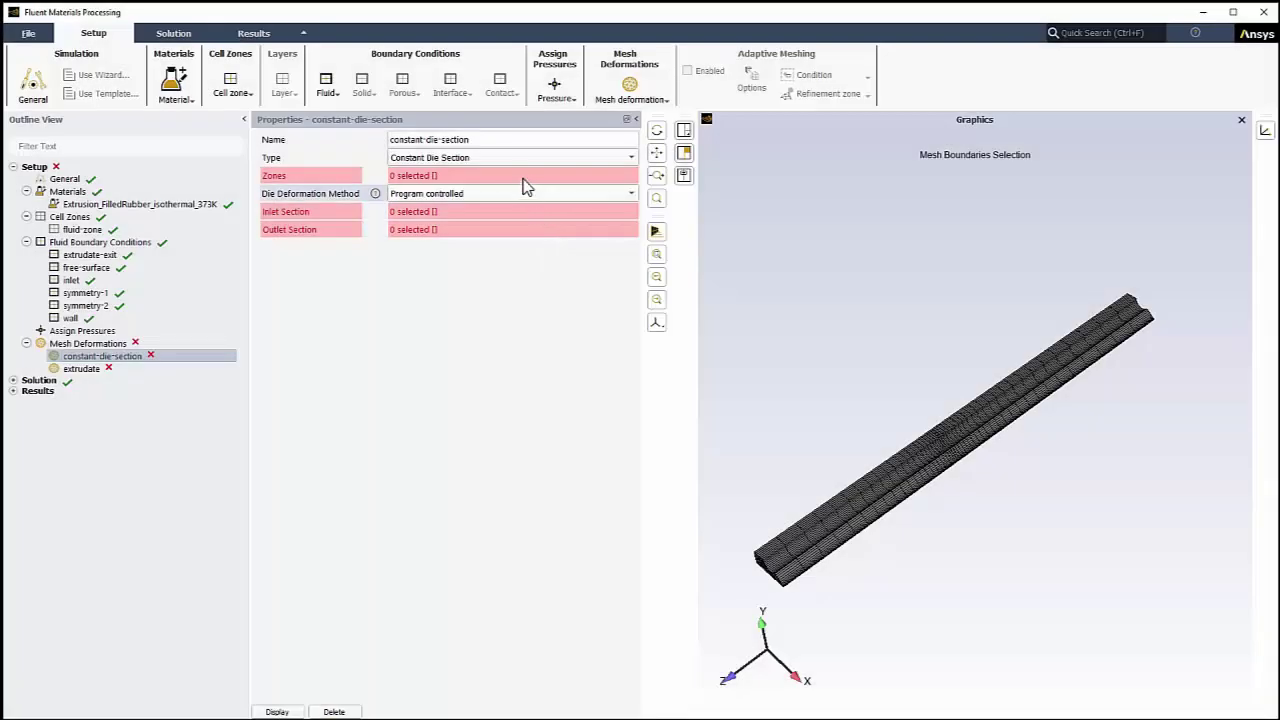
Set constant-die-section to the die zone, with inlet section inlet and outlet section extrudate-die
click(527, 181)
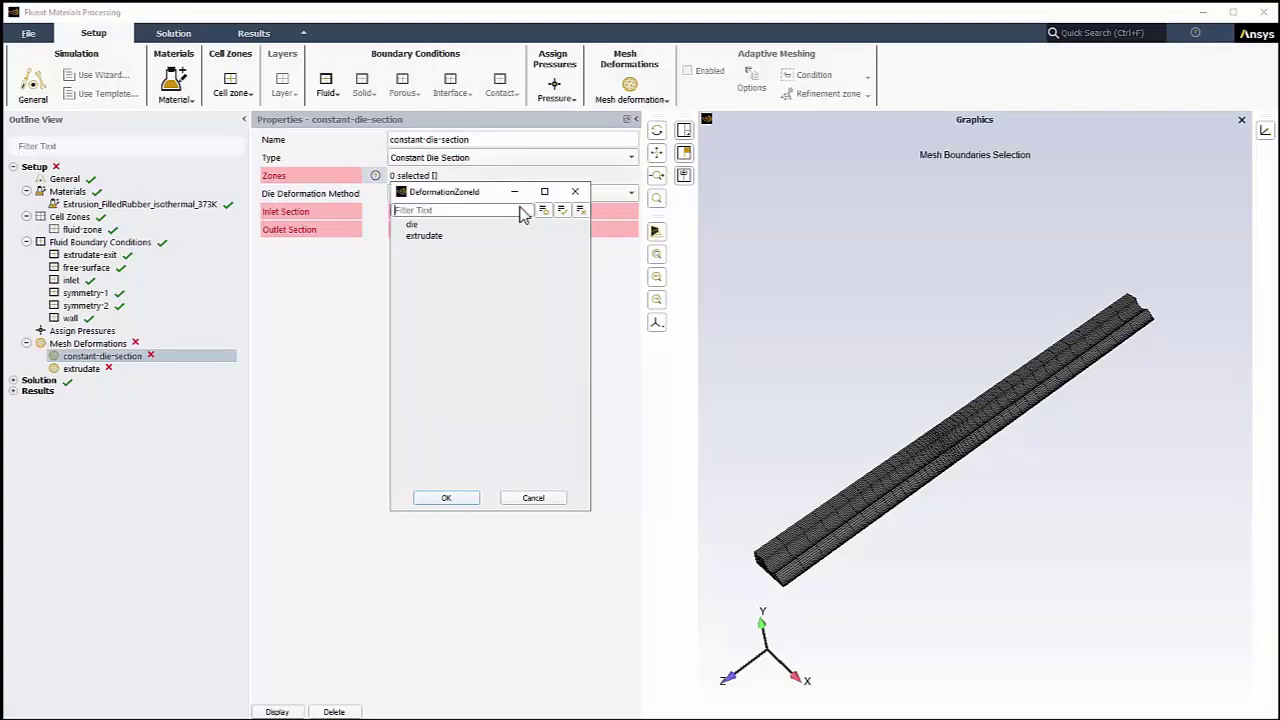
click(451, 496)
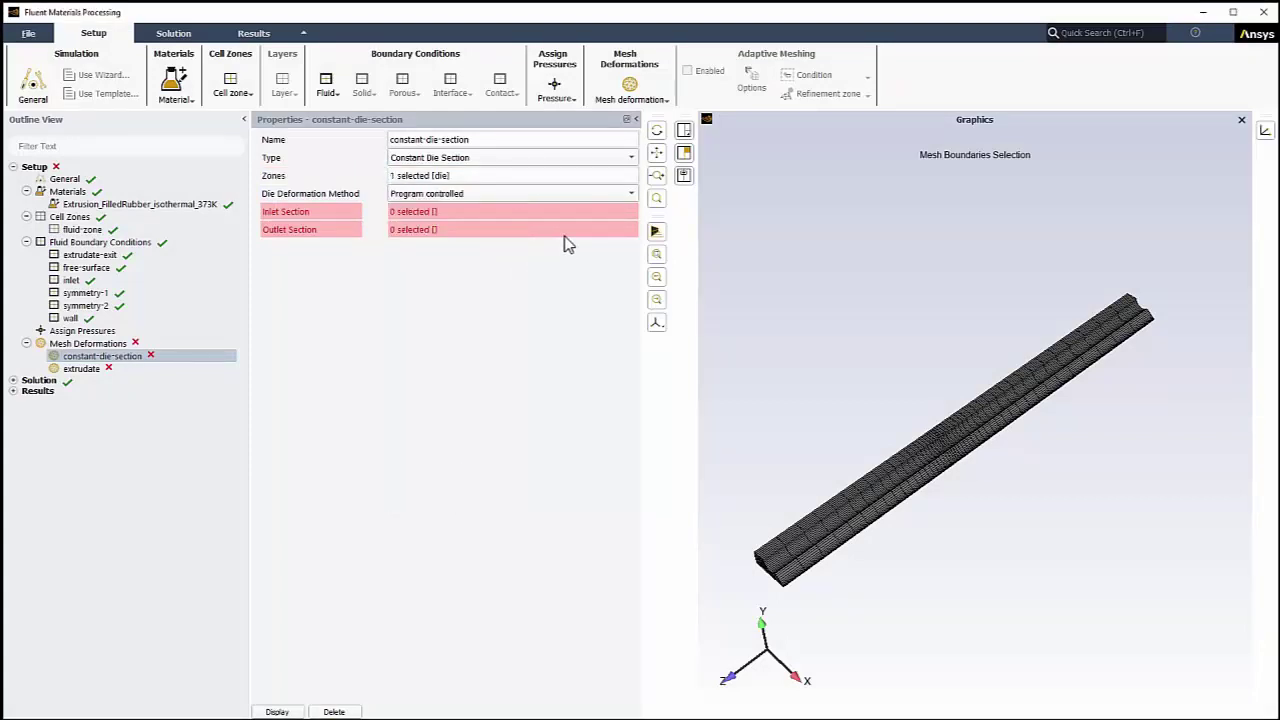
click(540, 211)
click(523, 272)
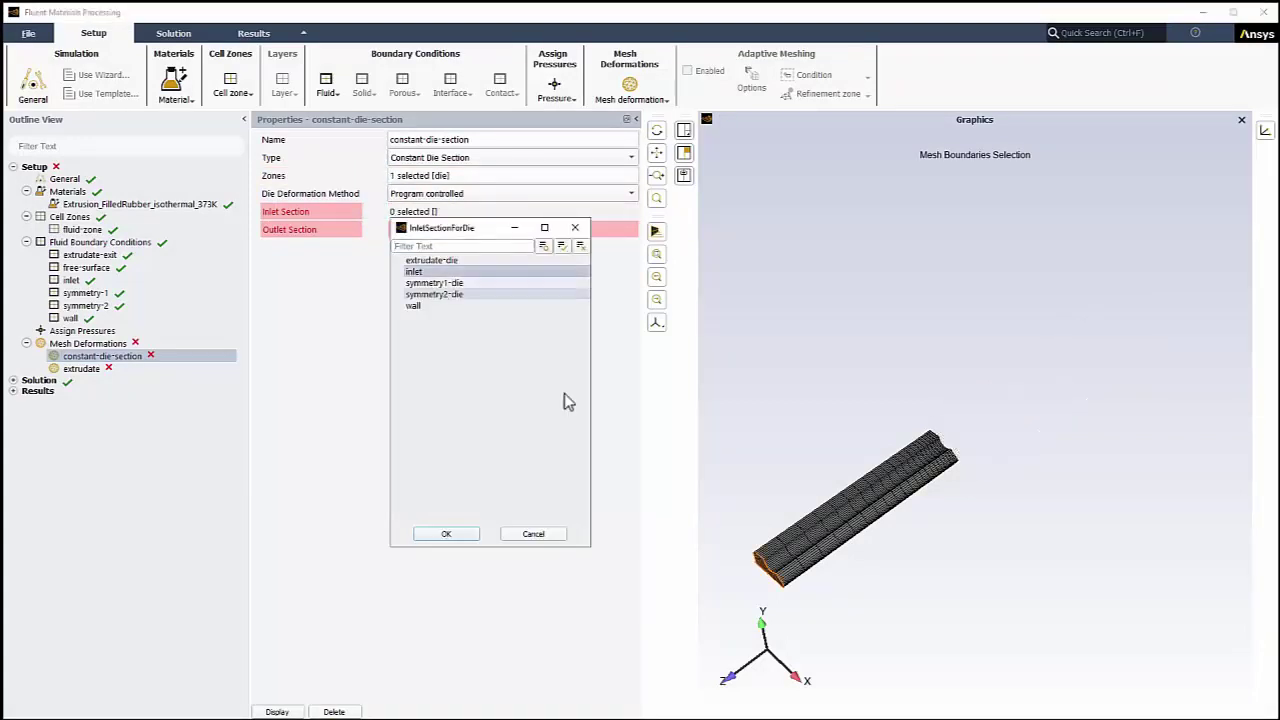
click(452, 535)
click(493, 233)
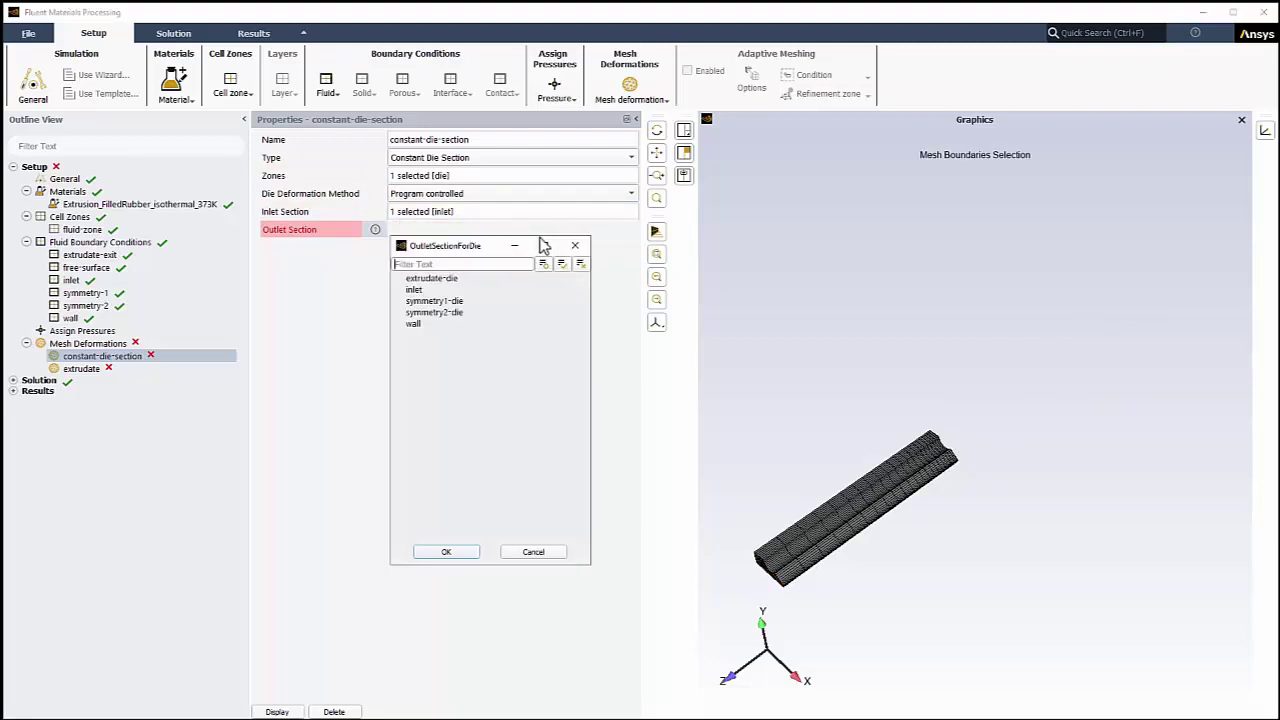
click(555, 279)
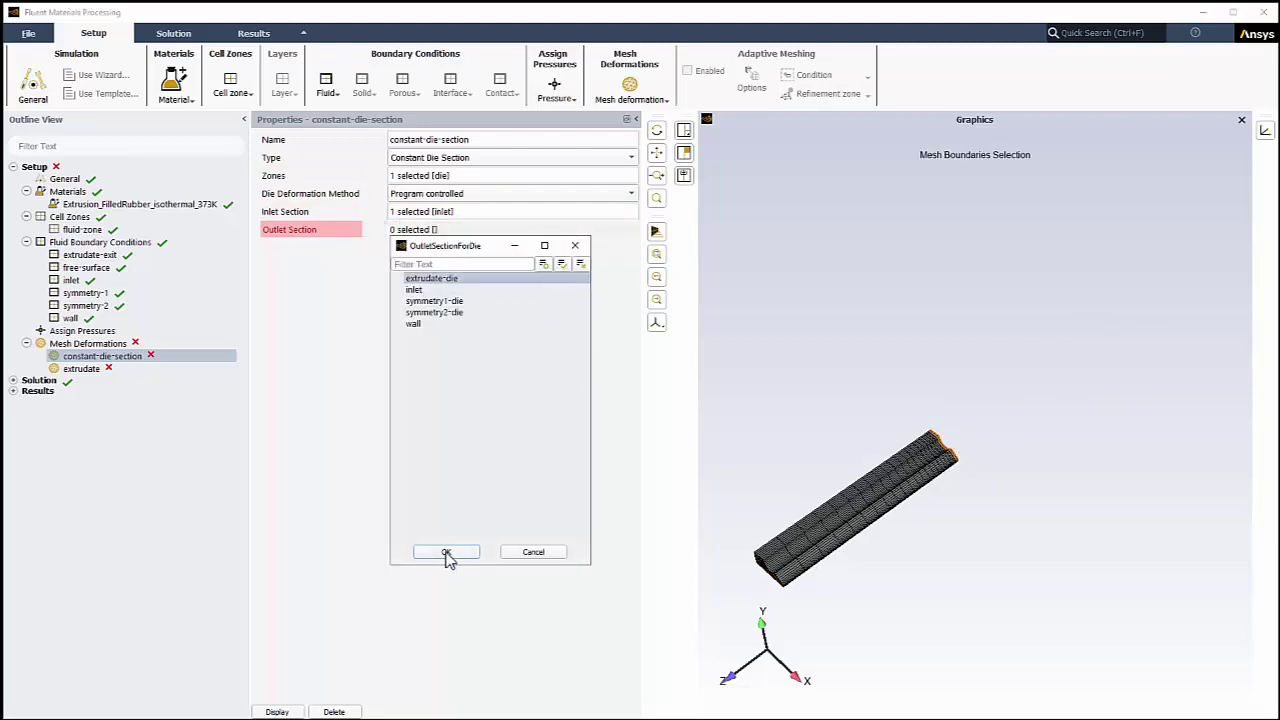
click(450, 556)
click(172, 369)
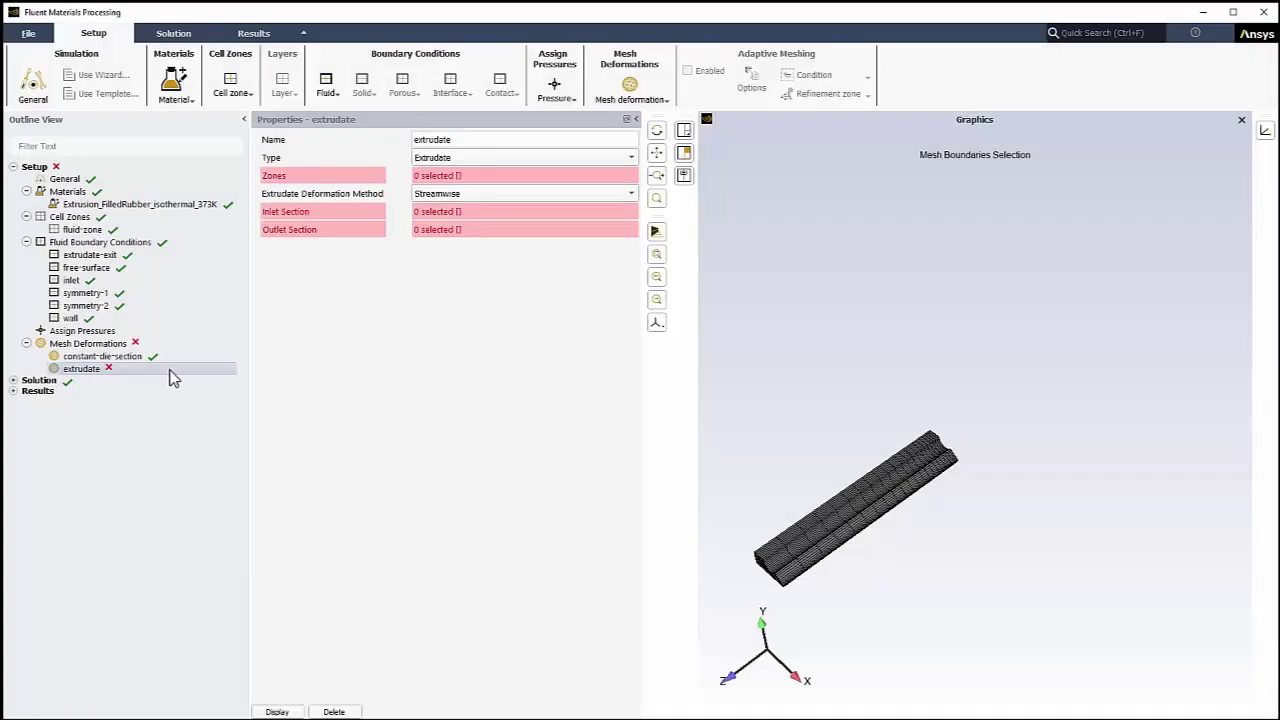
Give the extrudate deformation zone extrudate, inlet section extrudate-die and outlet section exit
click(540, 177)
click(534, 236)
click(470, 499)
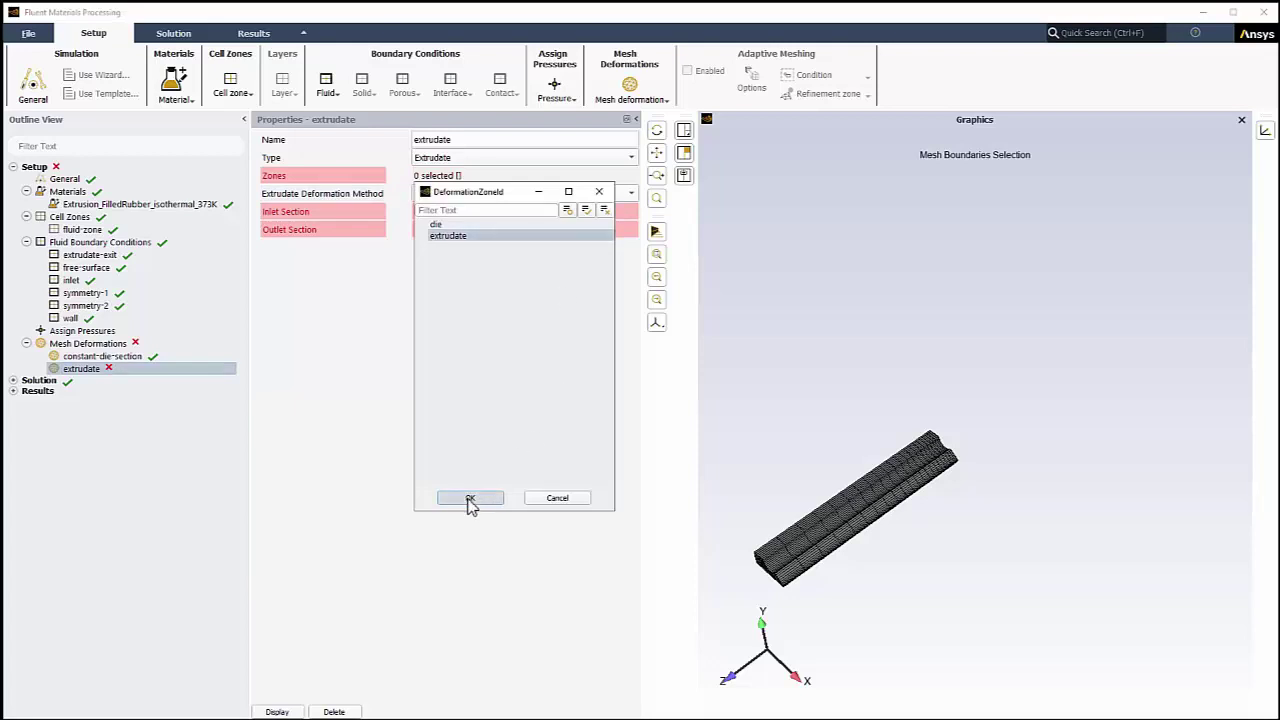
click(518, 212)
click(527, 272)
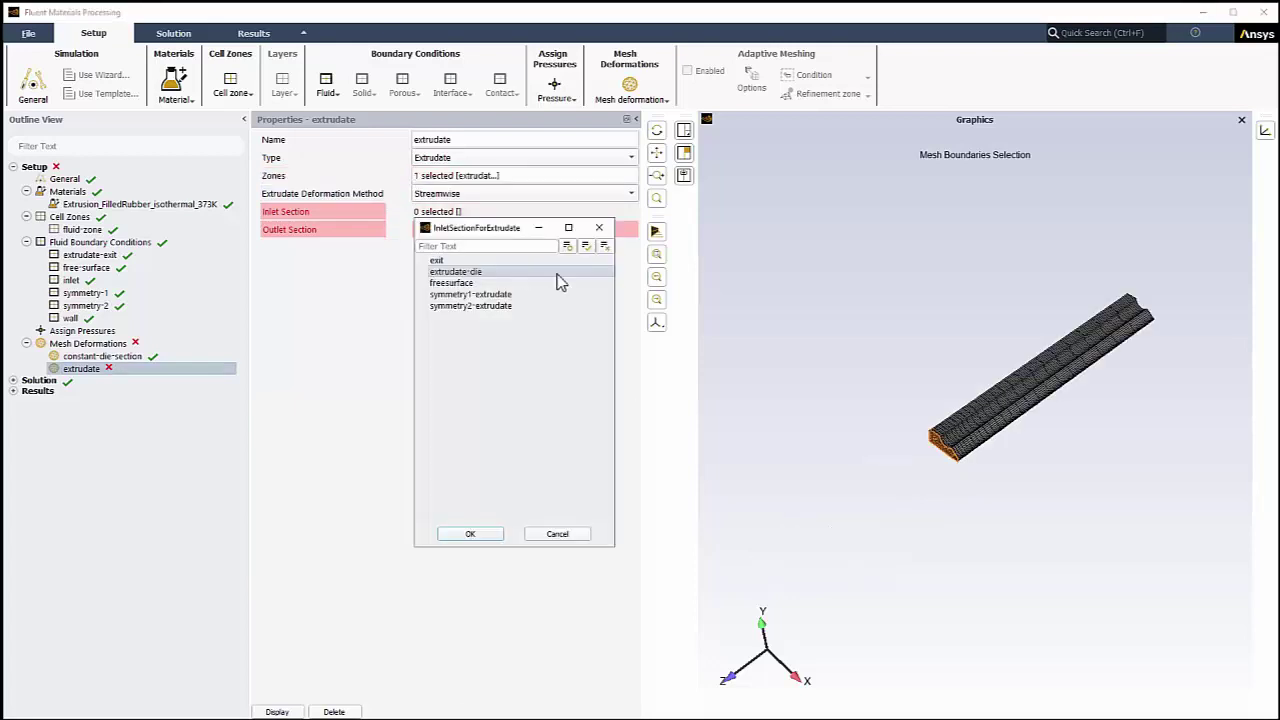
click(482, 539)
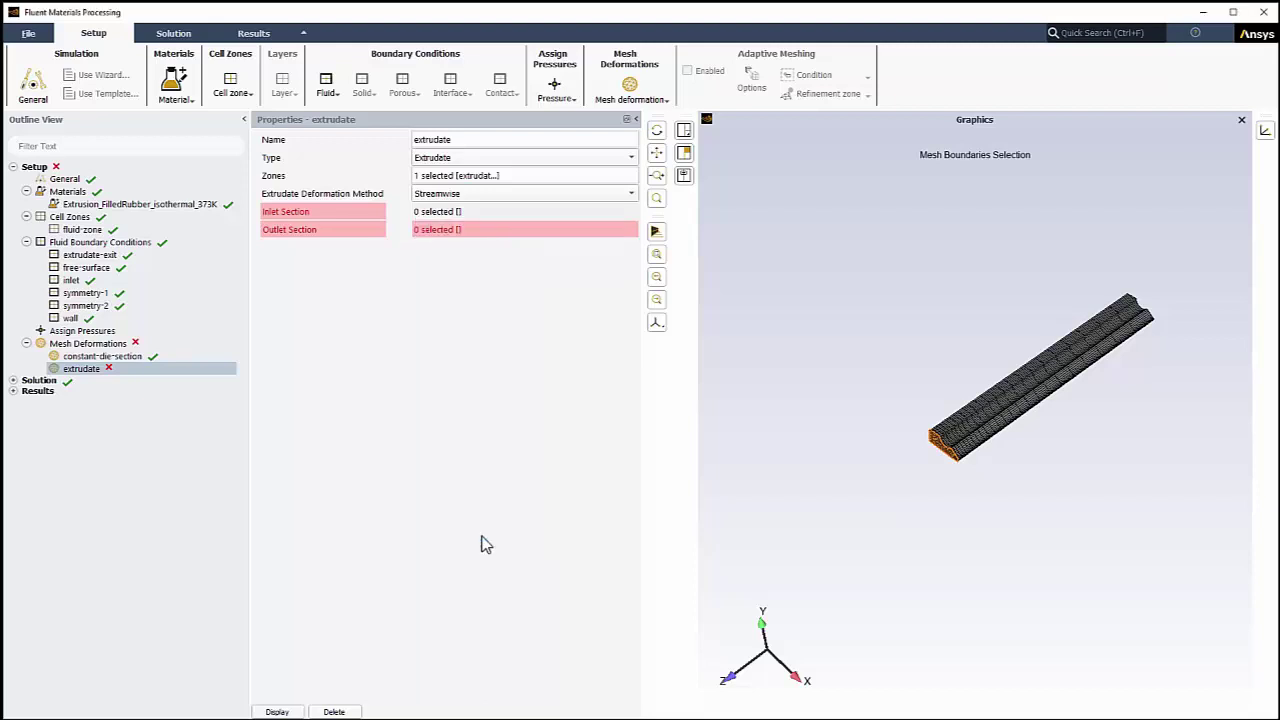
click(522, 229)
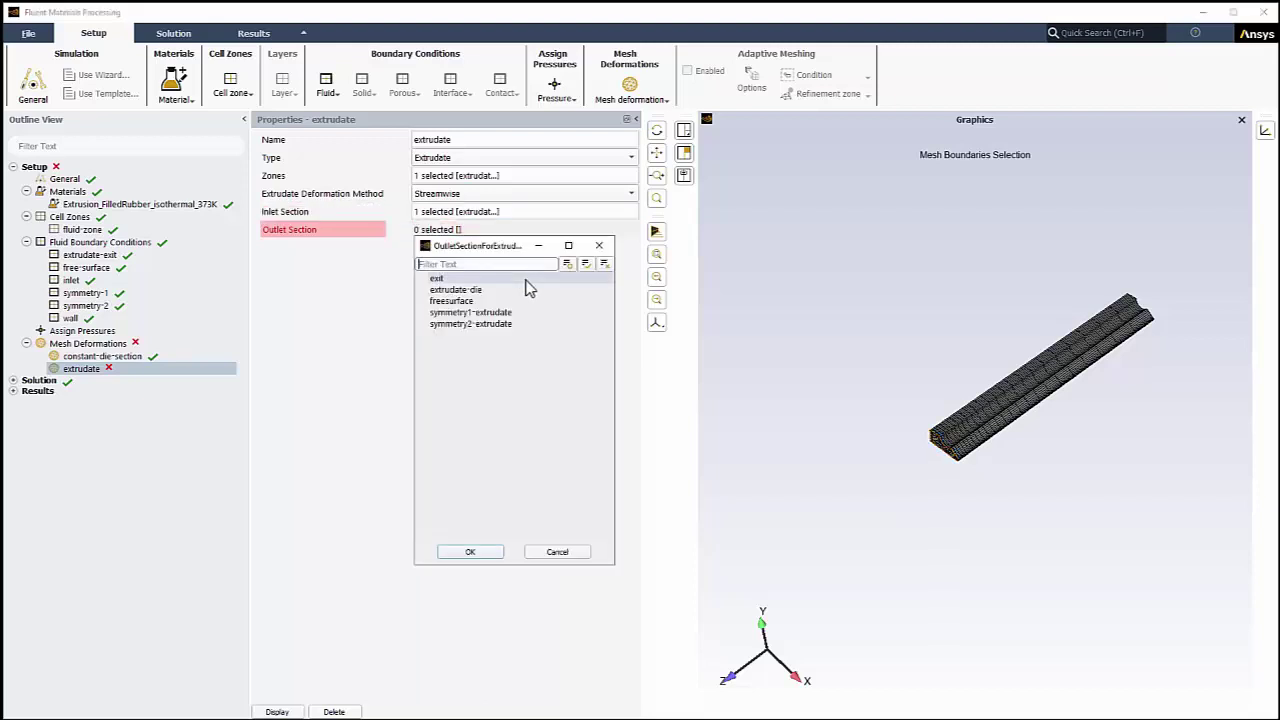
click(528, 279)
click(472, 555)
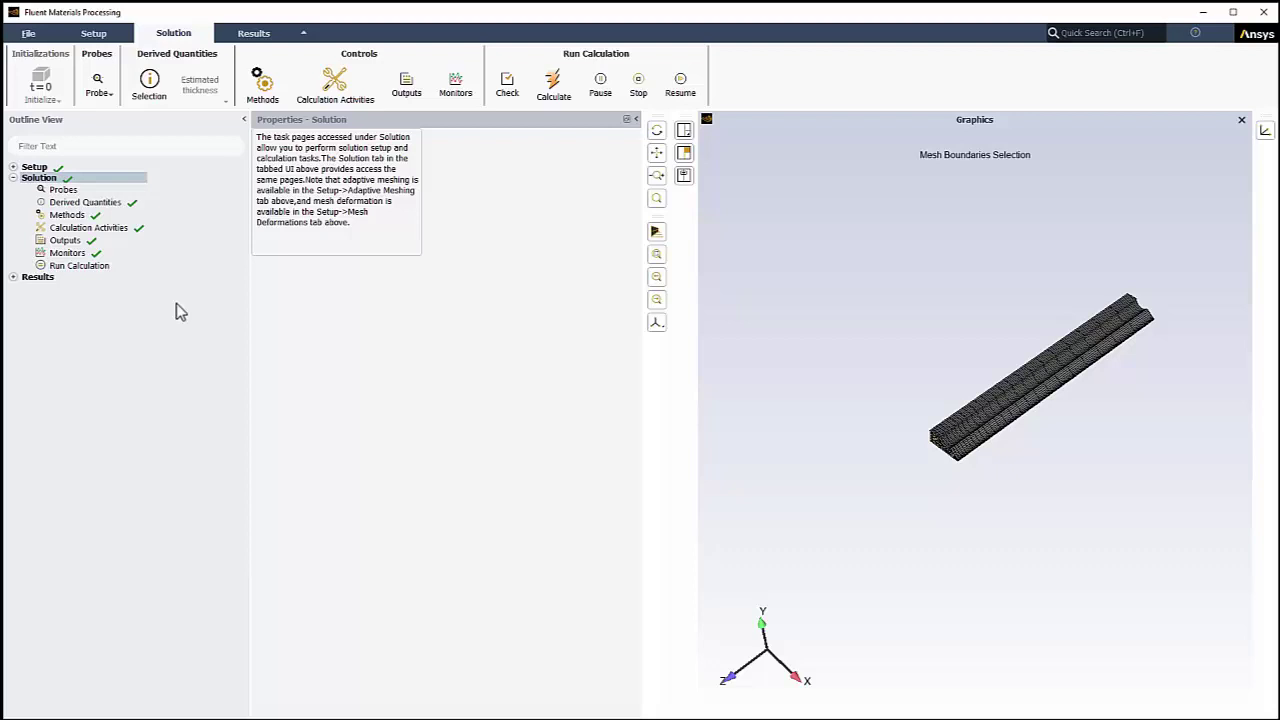
Enable the Free Surfaces and Moving Interfaces and the Viscosity and Slip calculation strategies
click(103, 231)
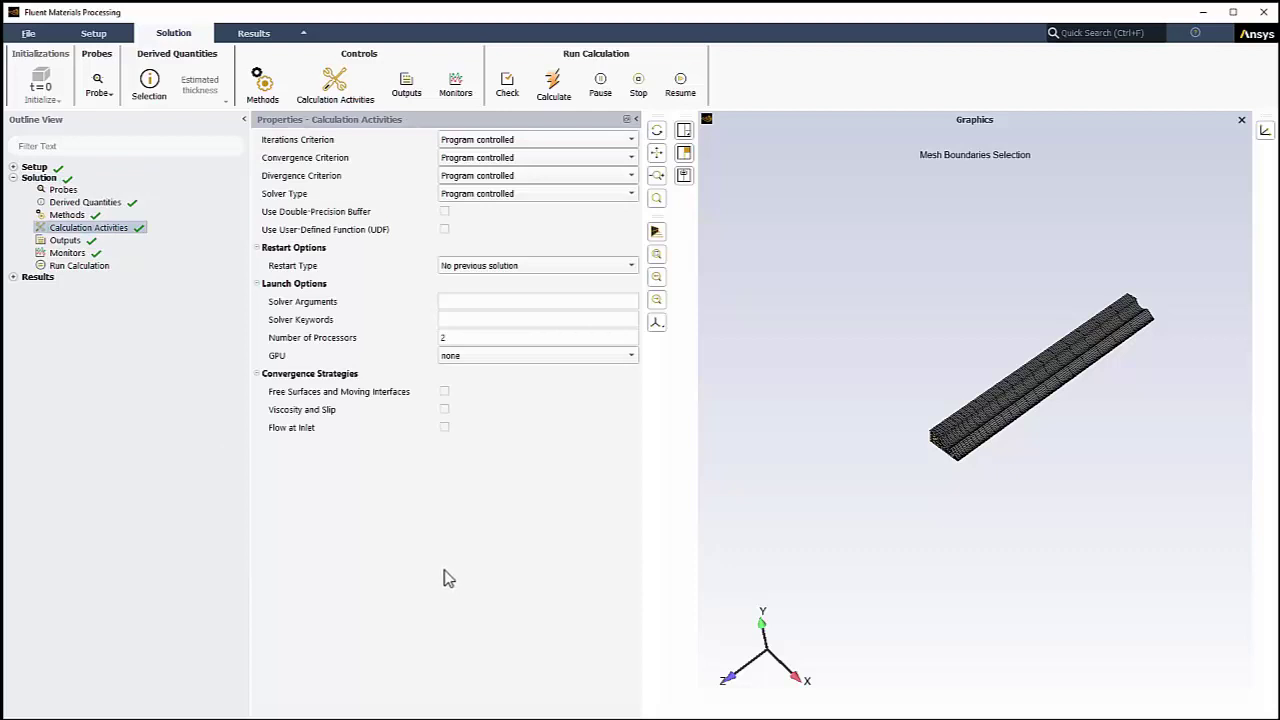
click(445, 393)
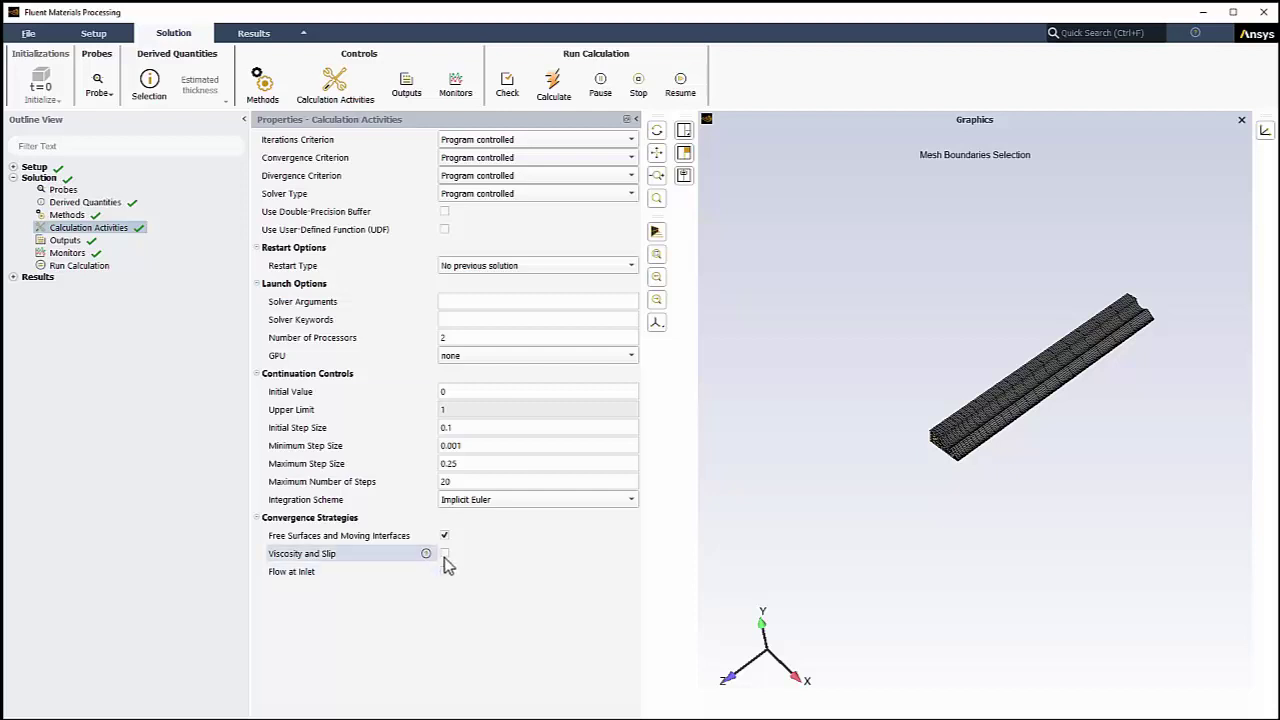
click(444, 554)
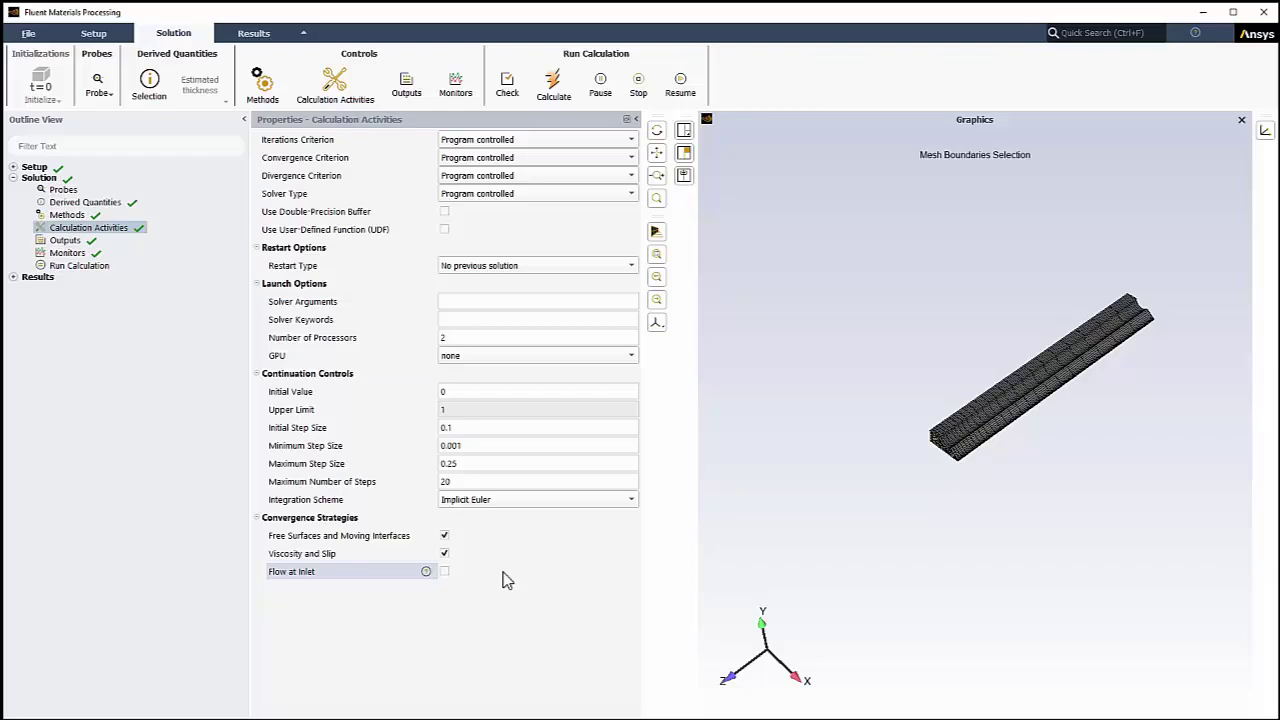
click(133, 267)
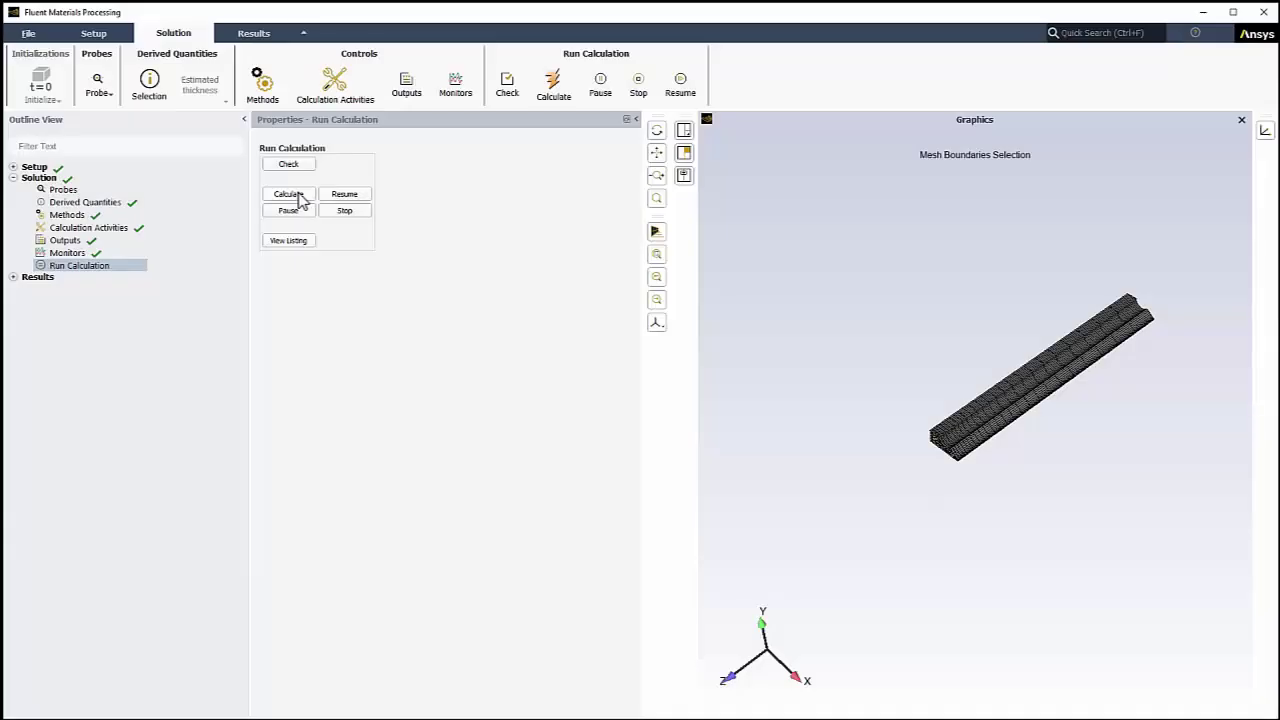
Run the calculation and review the solver summary in the transcript
click(289, 194)
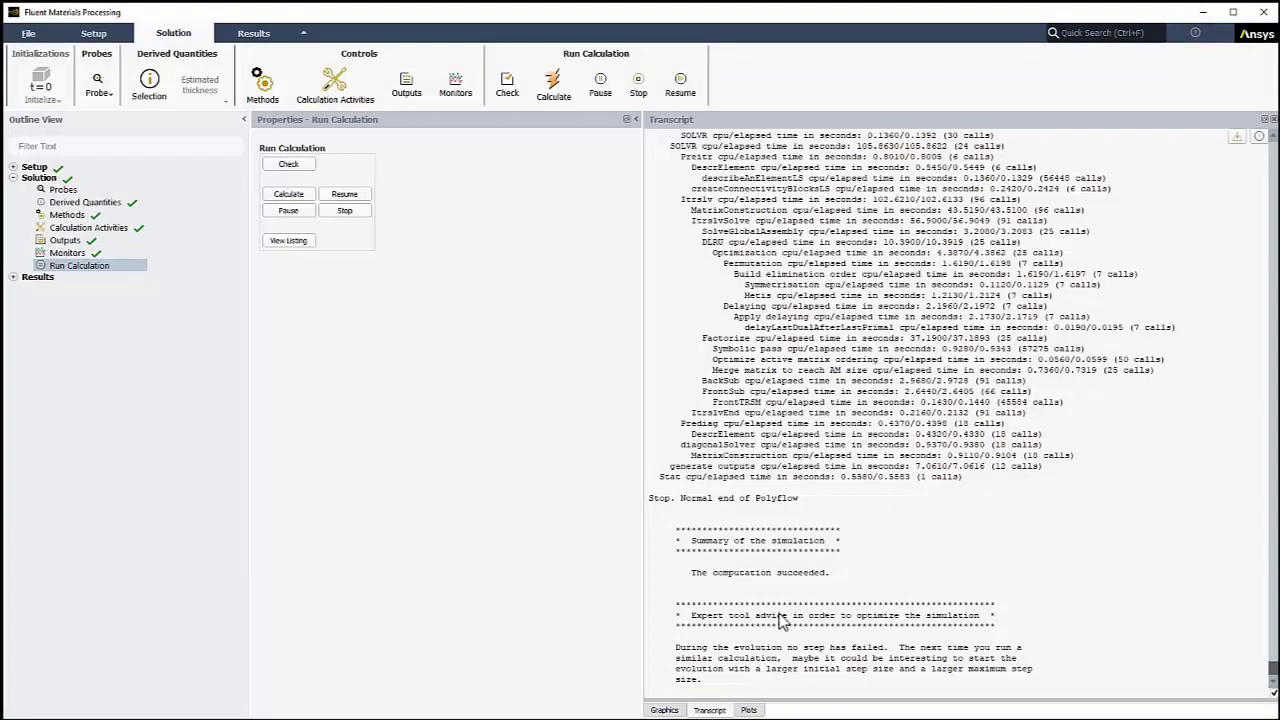
scroll(780, 620, up, 8)
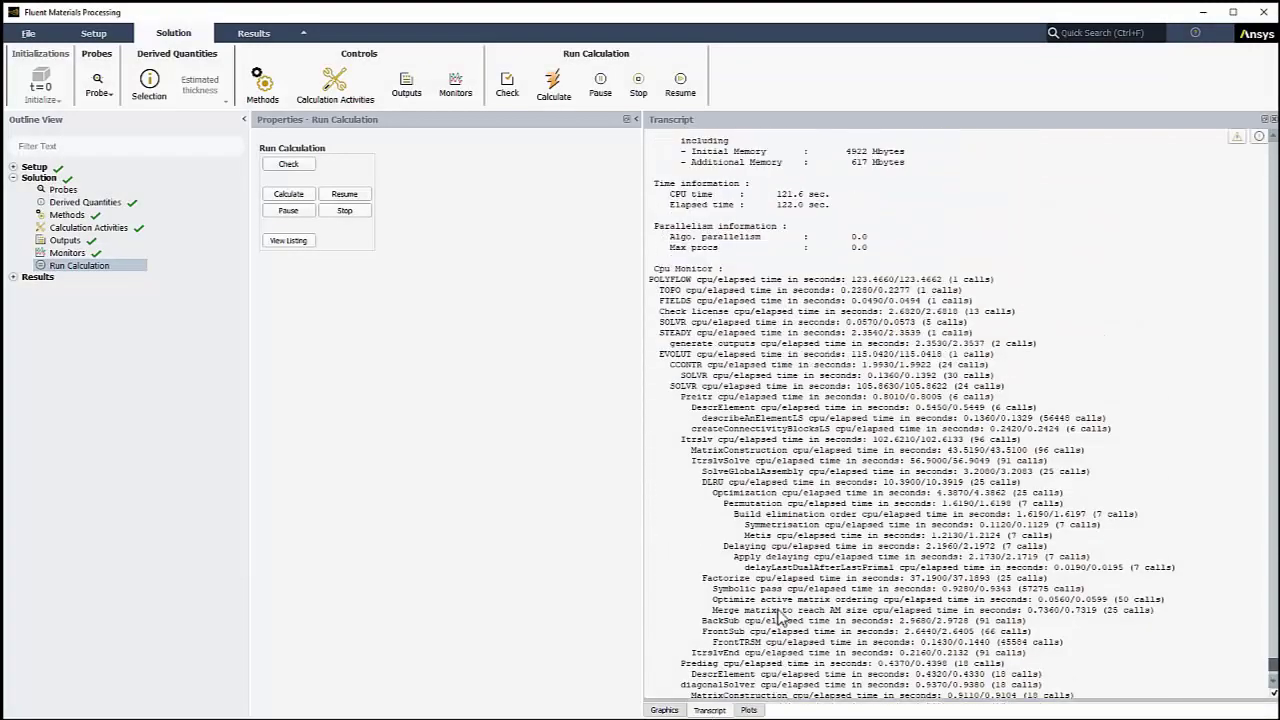
scroll(777, 617, up, 8)
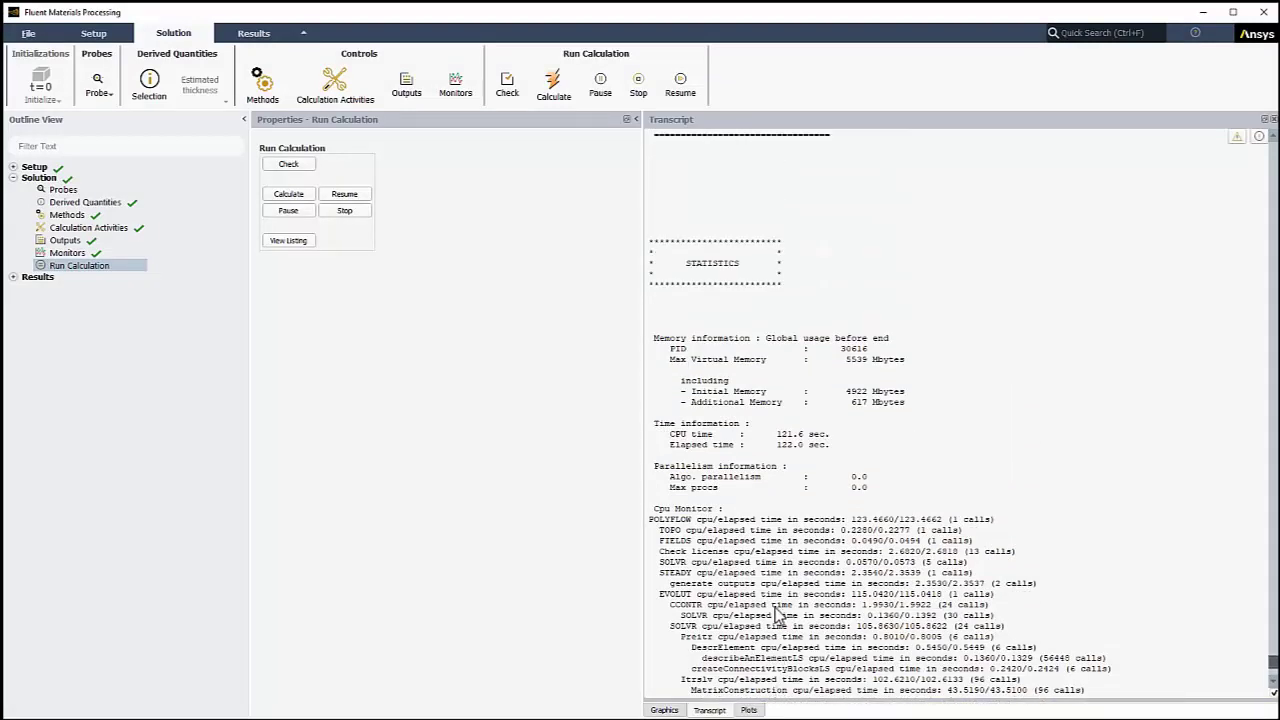
scroll(777, 613, down, 5)
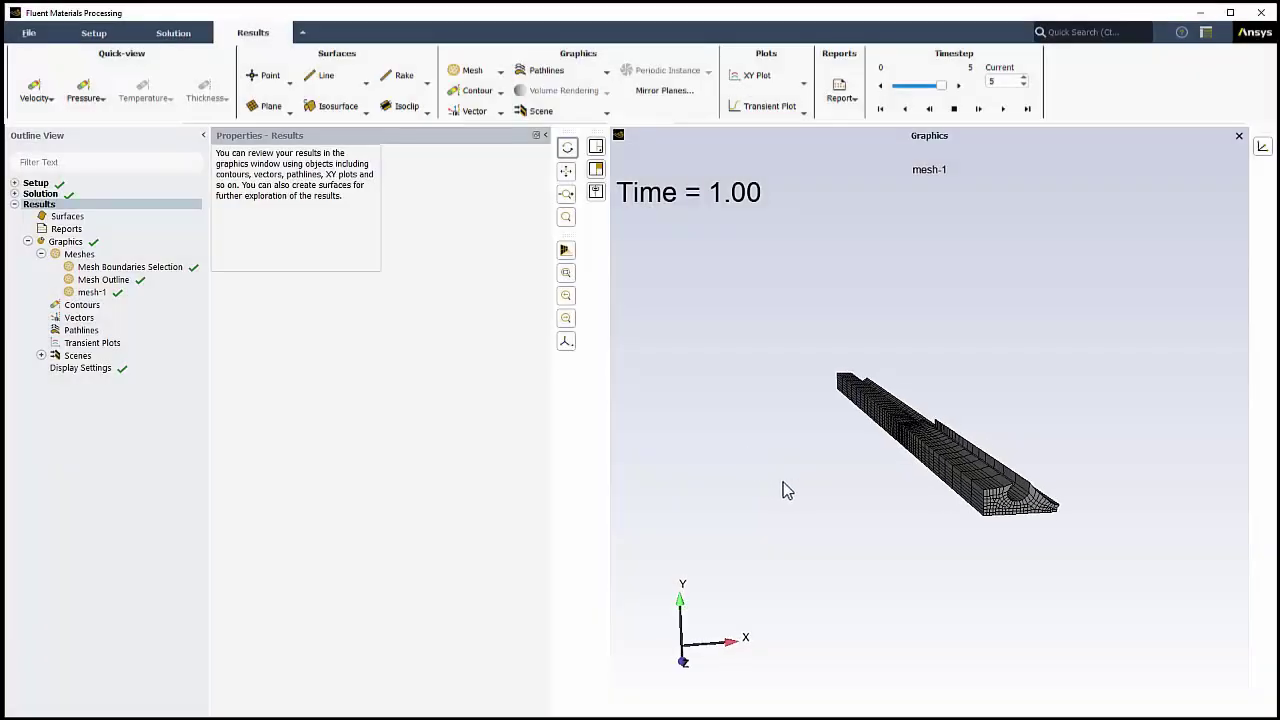
Mirror the displayed mesh about the X and Y planes
drag(783, 482, 697, 463)
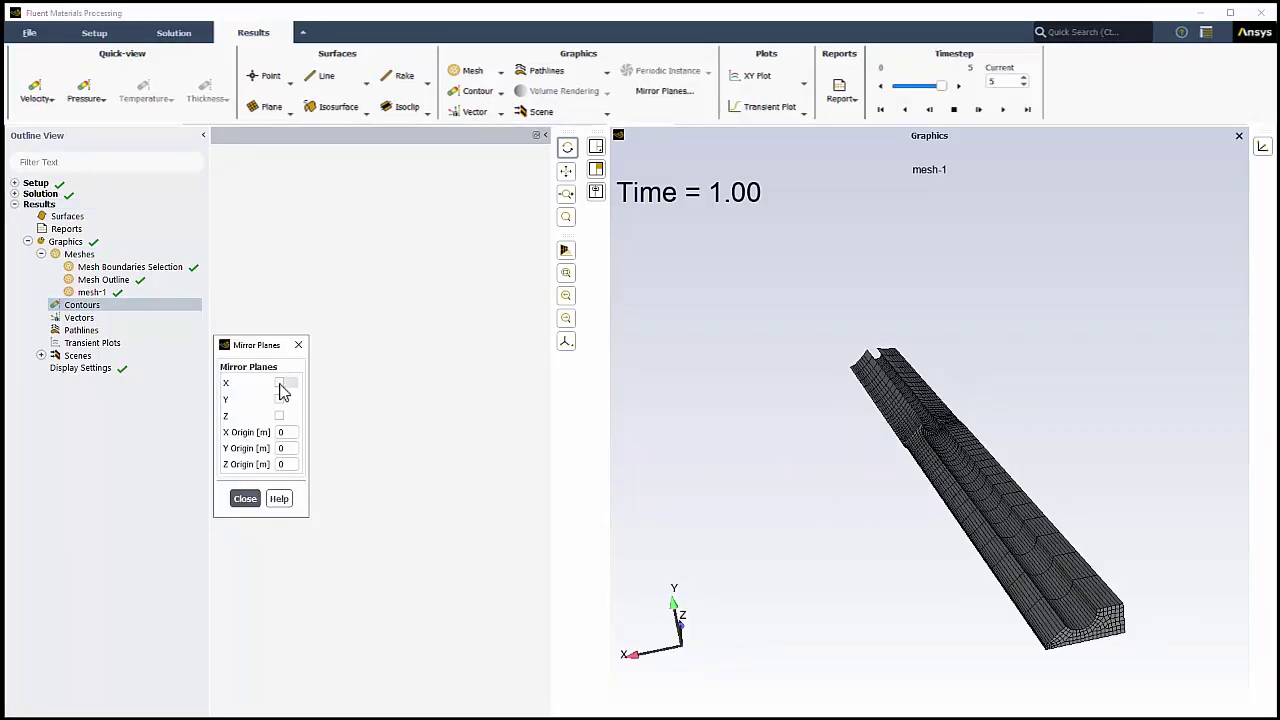
click(279, 383)
click(280, 400)
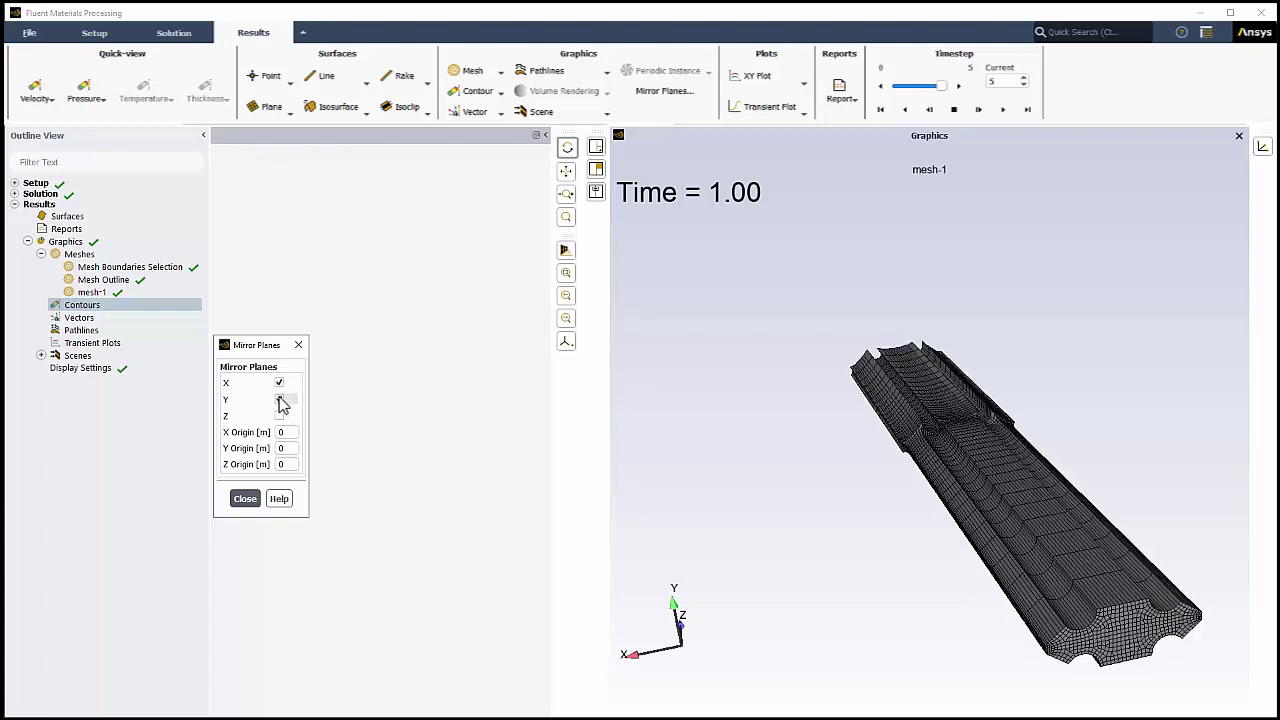
click(248, 503)
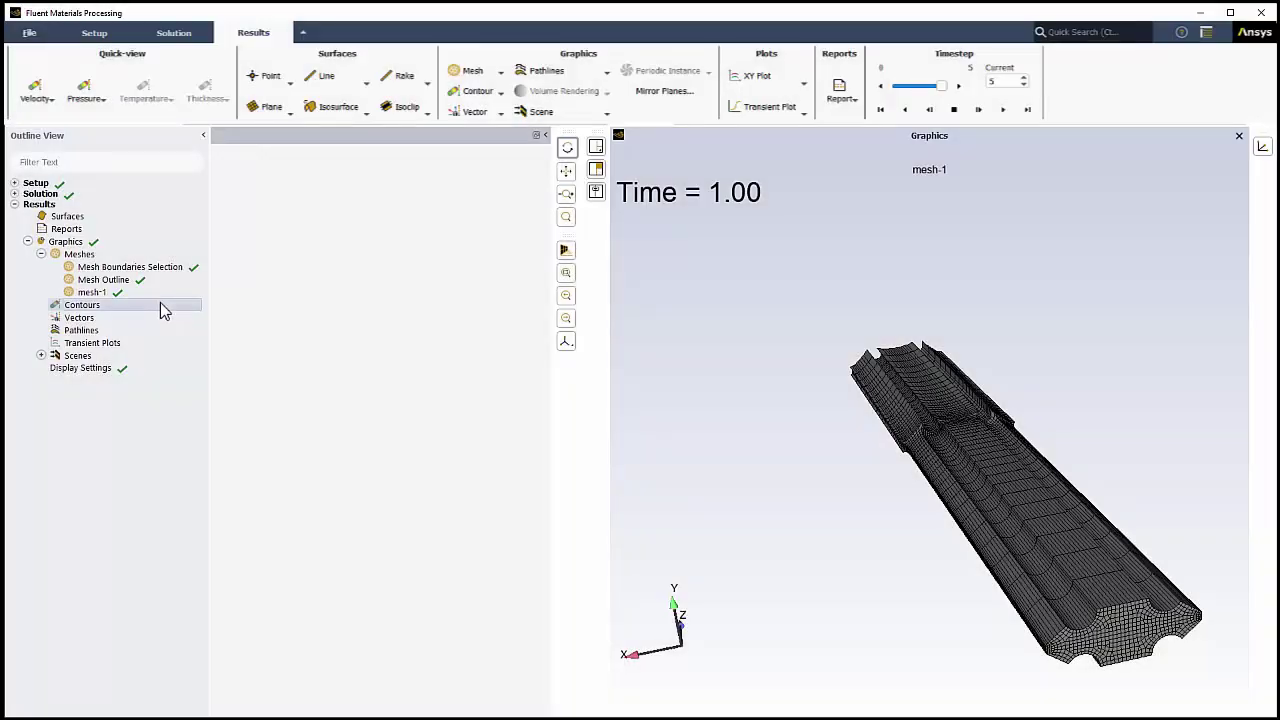
Create and display contour-1 of VELOCITIES[] on the extrudate-die surface
click(160, 305)
click(245, 153)
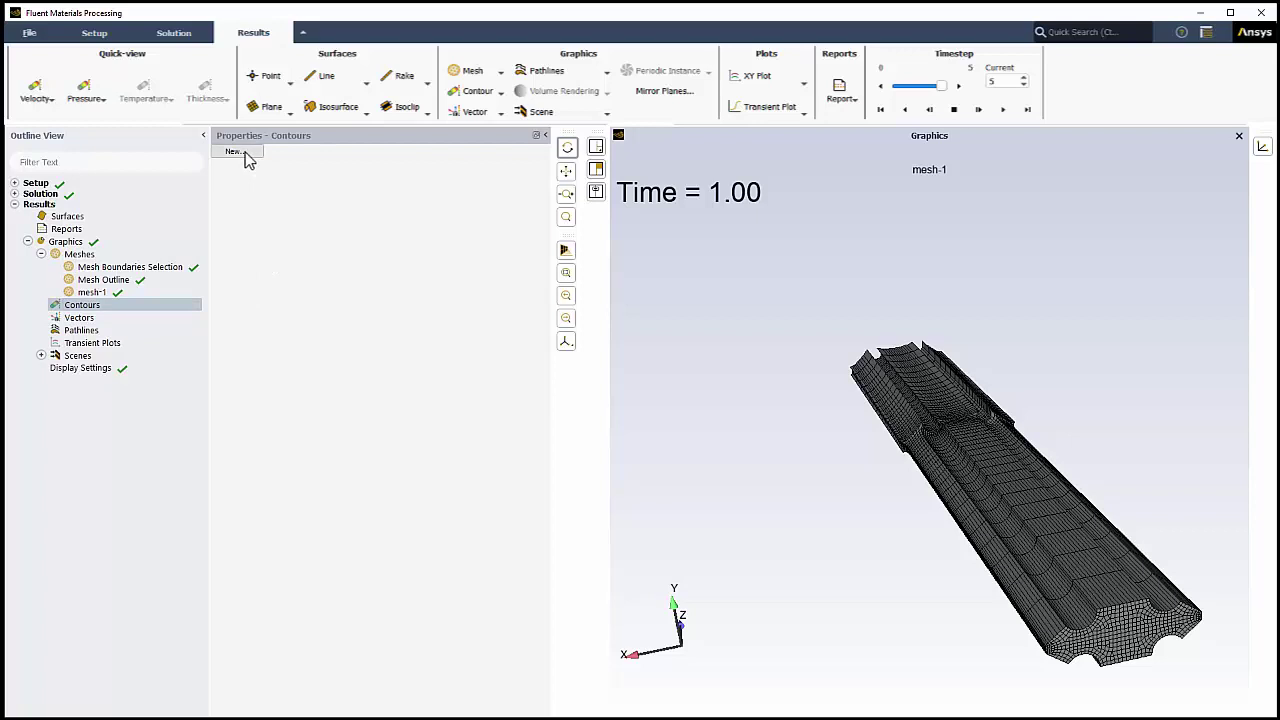
click(429, 175)
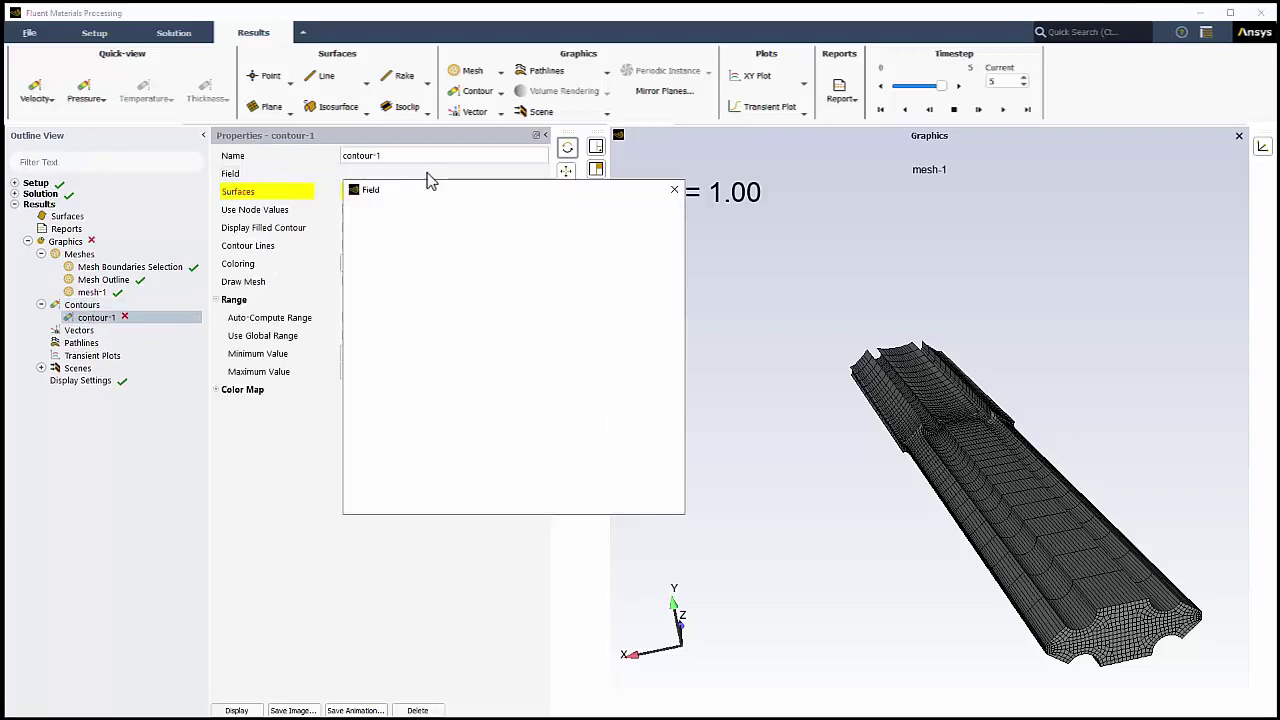
click(597, 371)
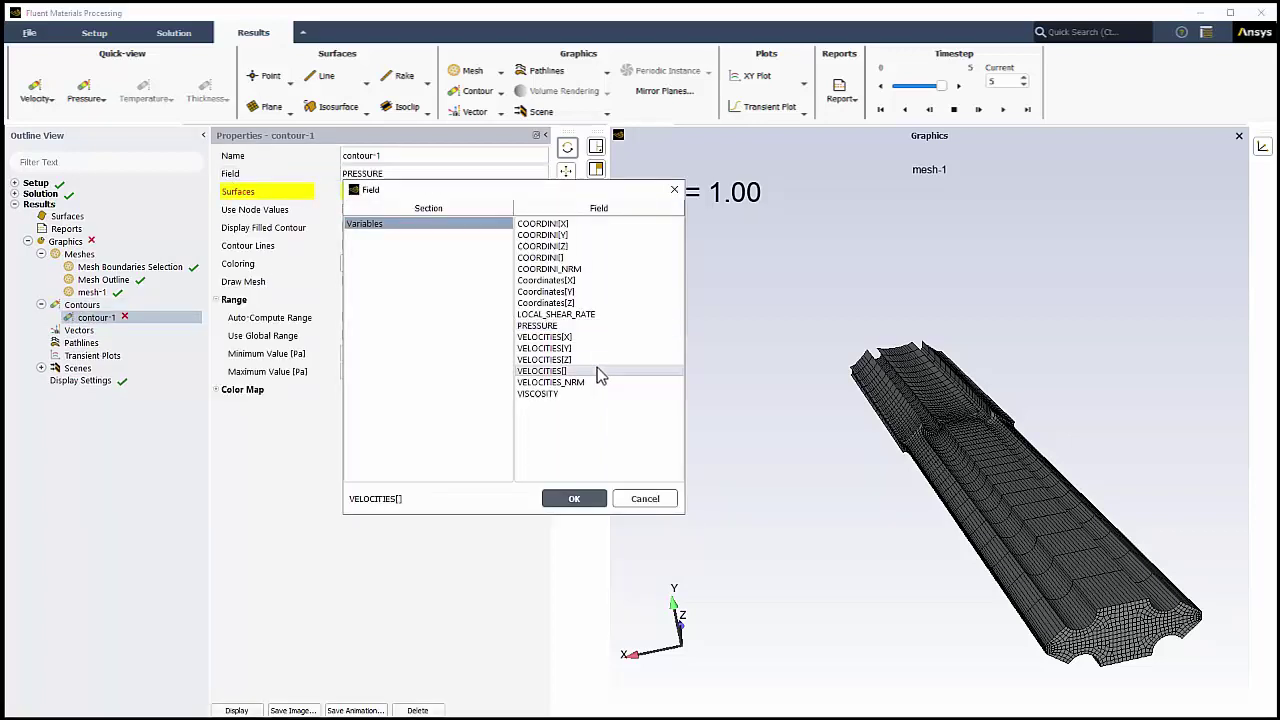
click(576, 498)
click(439, 191)
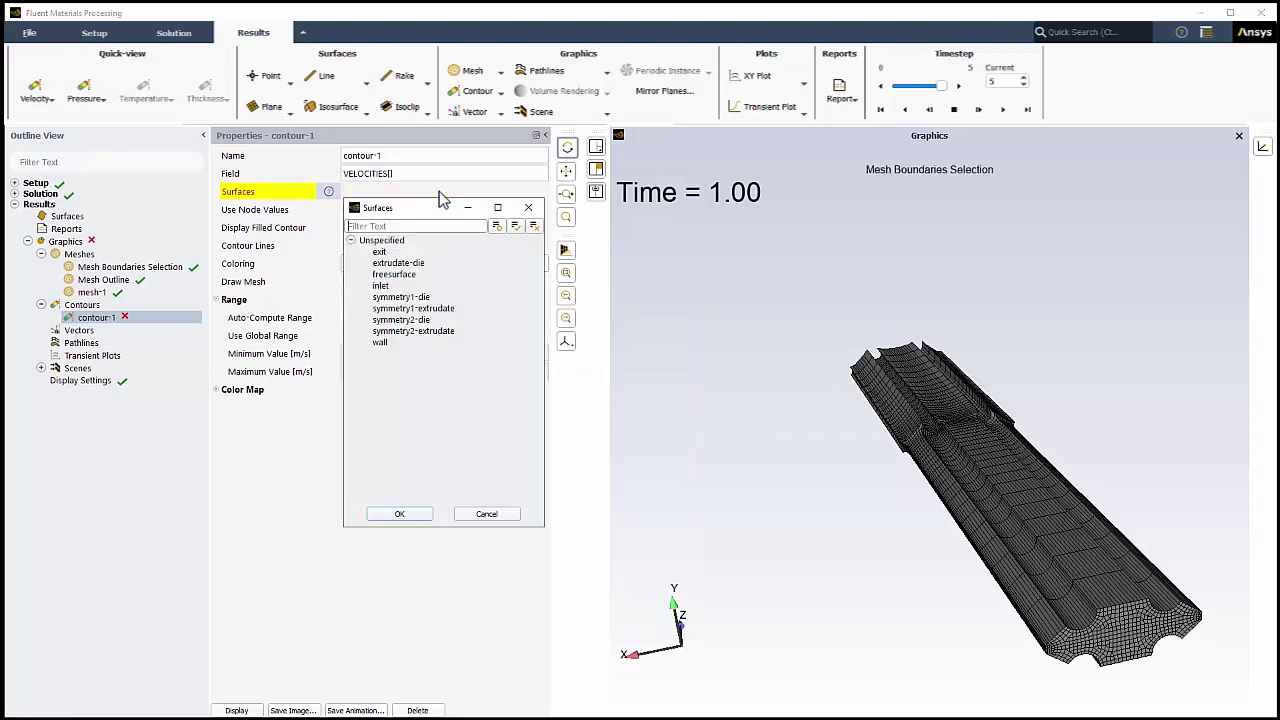
click(466, 264)
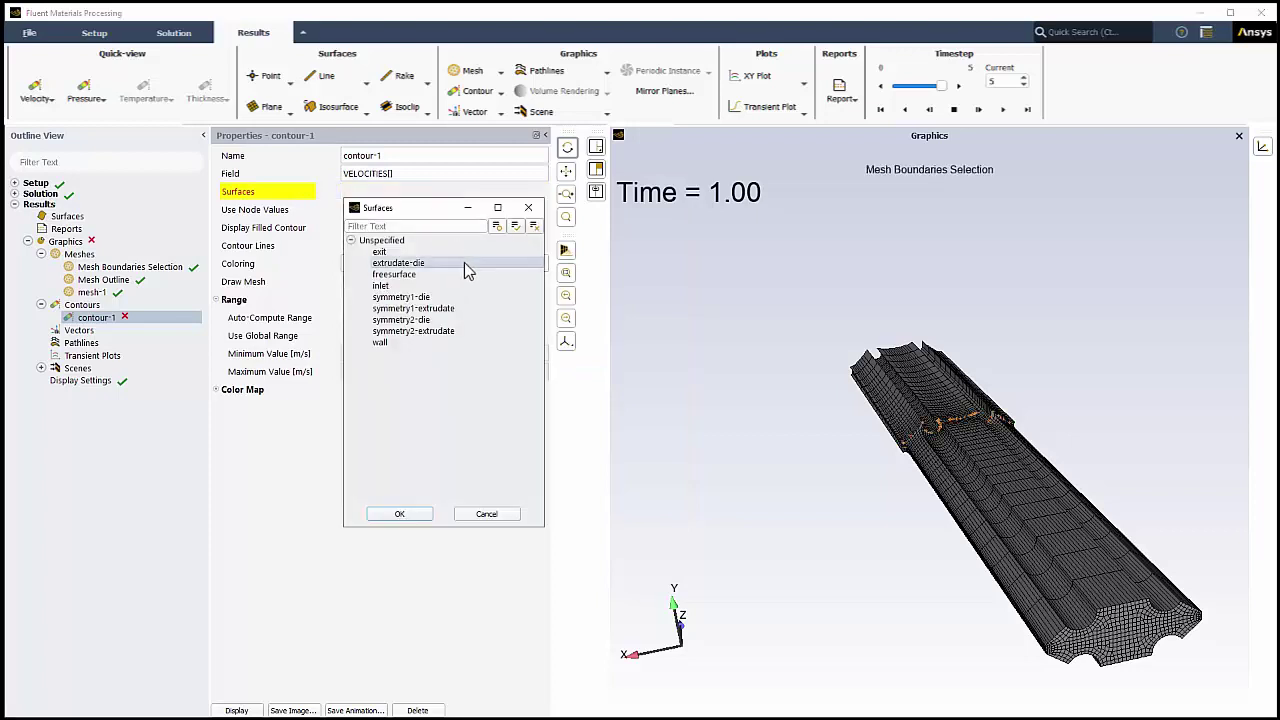
click(400, 513)
click(236, 710)
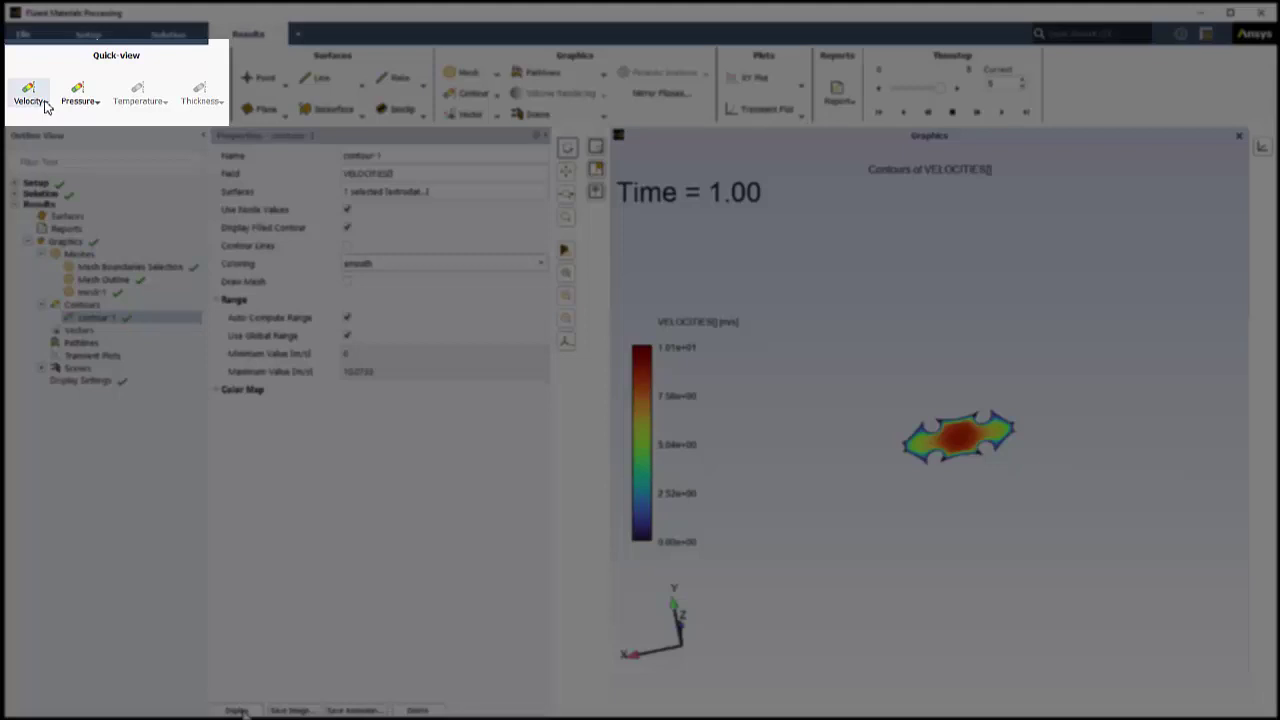
Display a quick velocity magnitude contour on the four symmetry surfaces
click(44, 107)
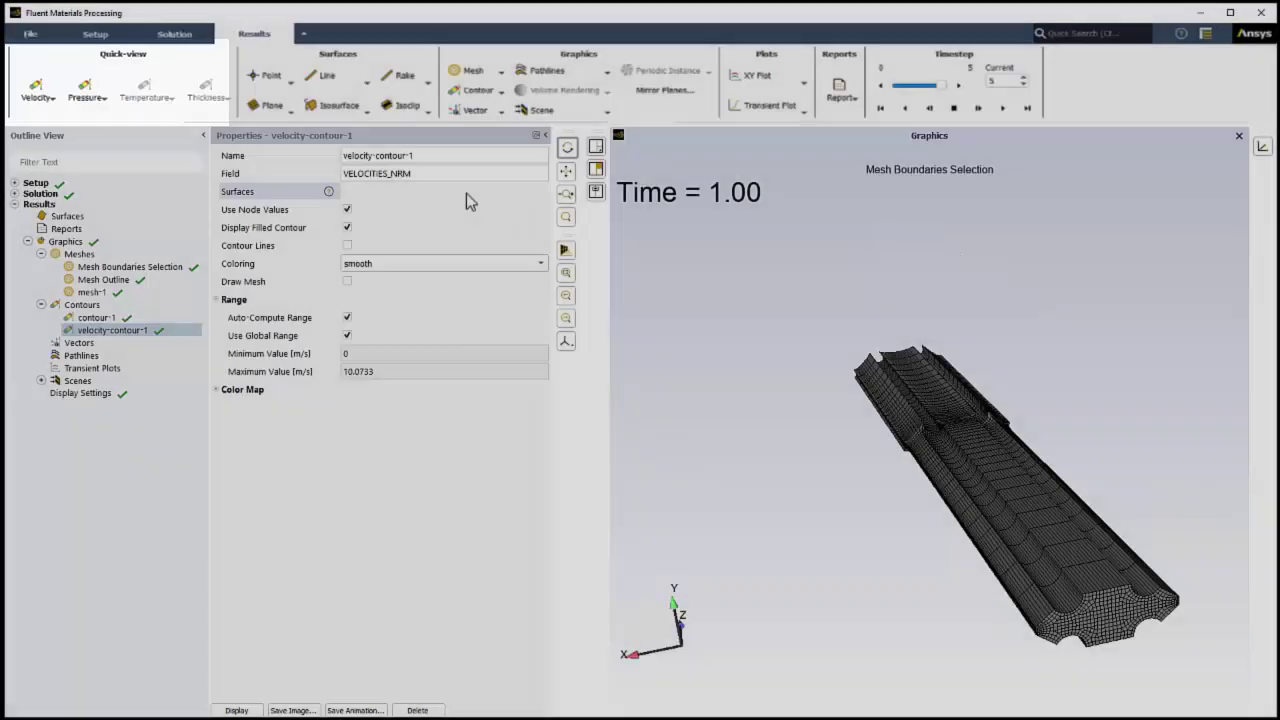
click(540, 191)
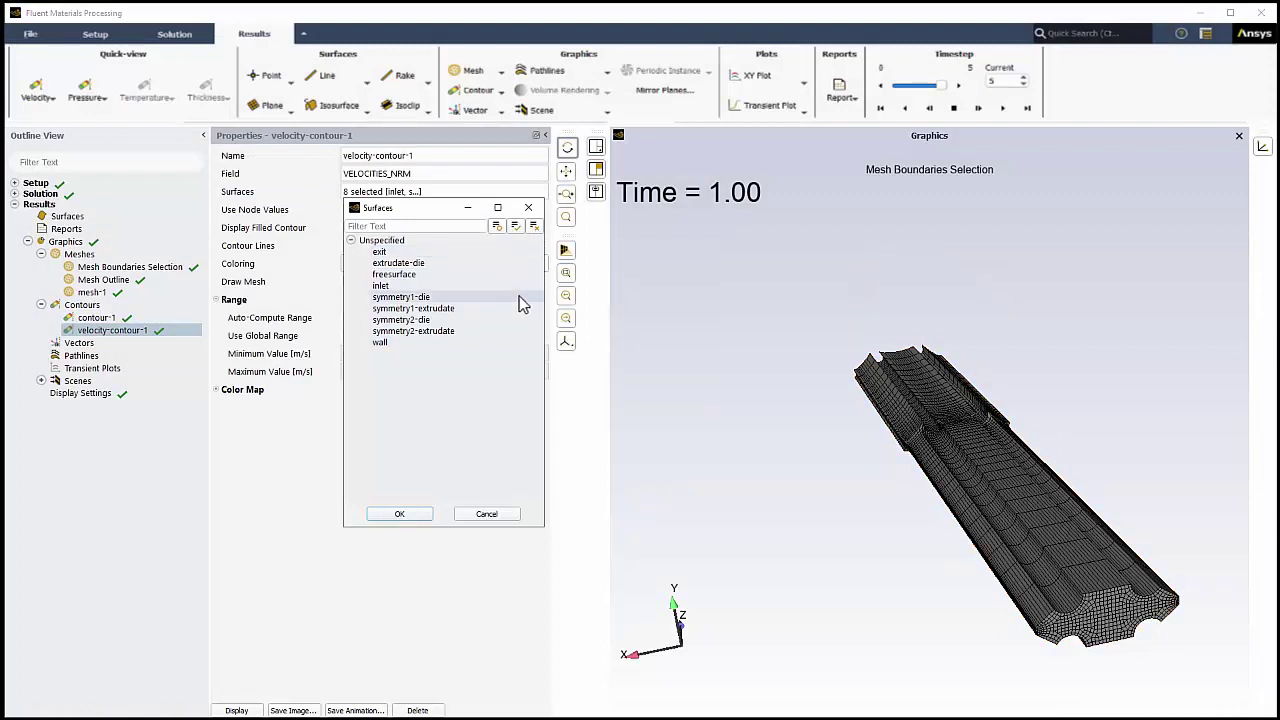
drag(520, 303, 514, 335)
click(418, 514)
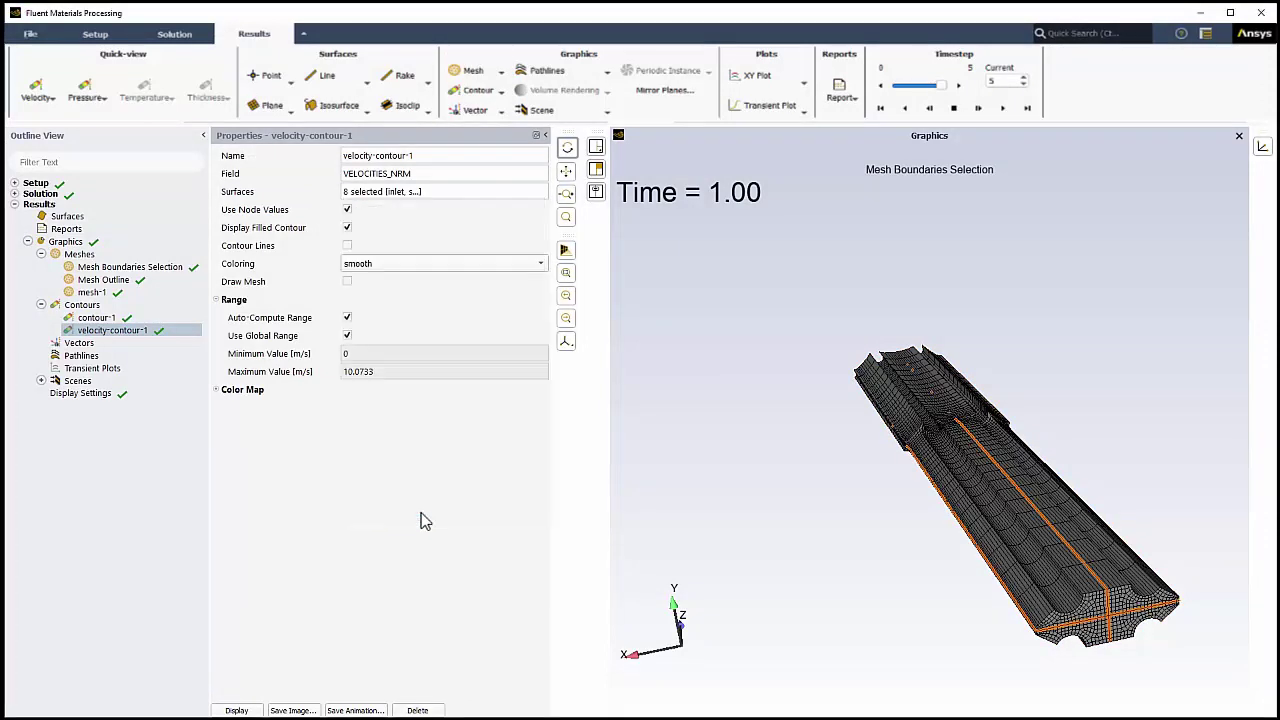
click(236, 710)
Orbit the model to view the velocity and pressure contours along the channel
drag(903, 583, 383, 600)
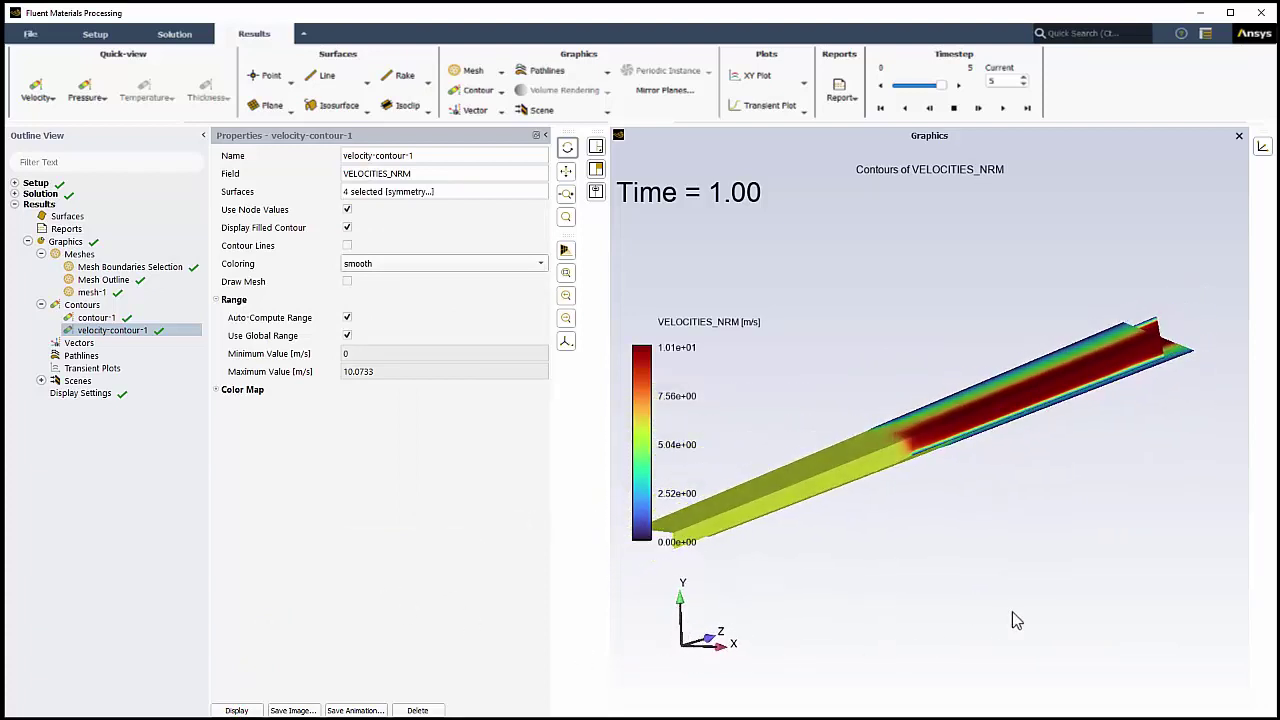
drag(994, 613, 948, 710)
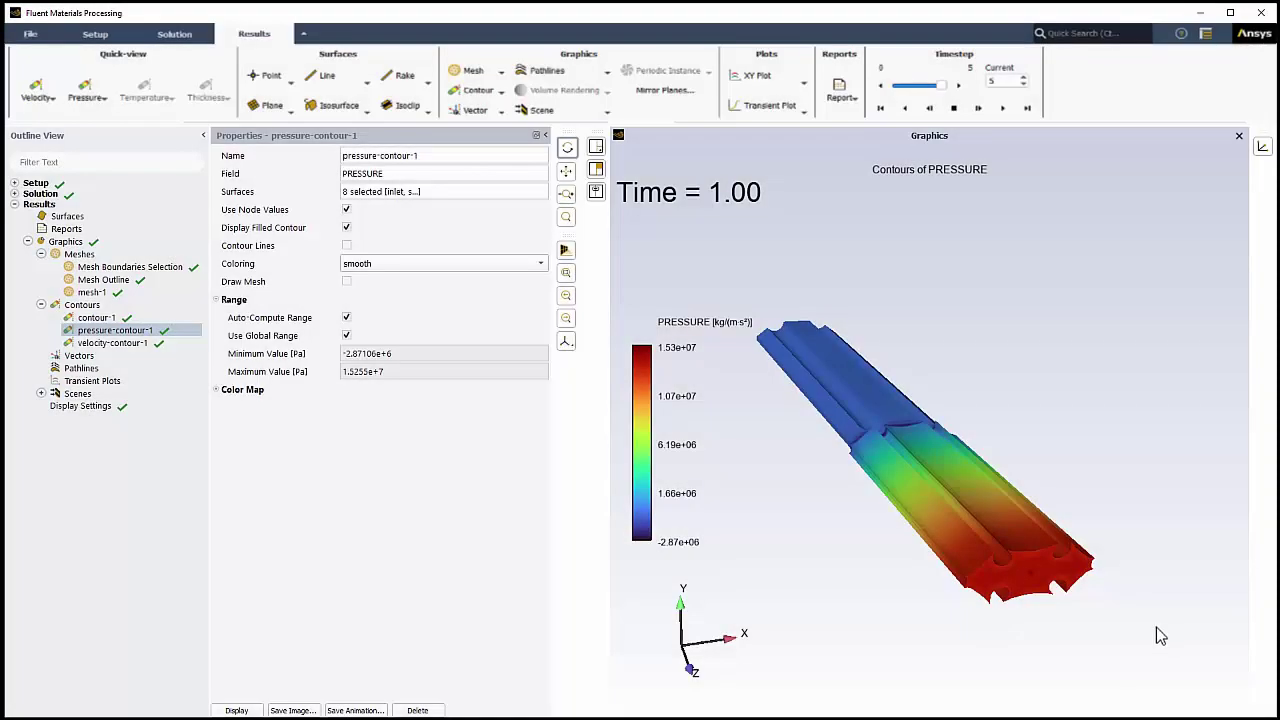
drag(1156, 627, 1034, 620)
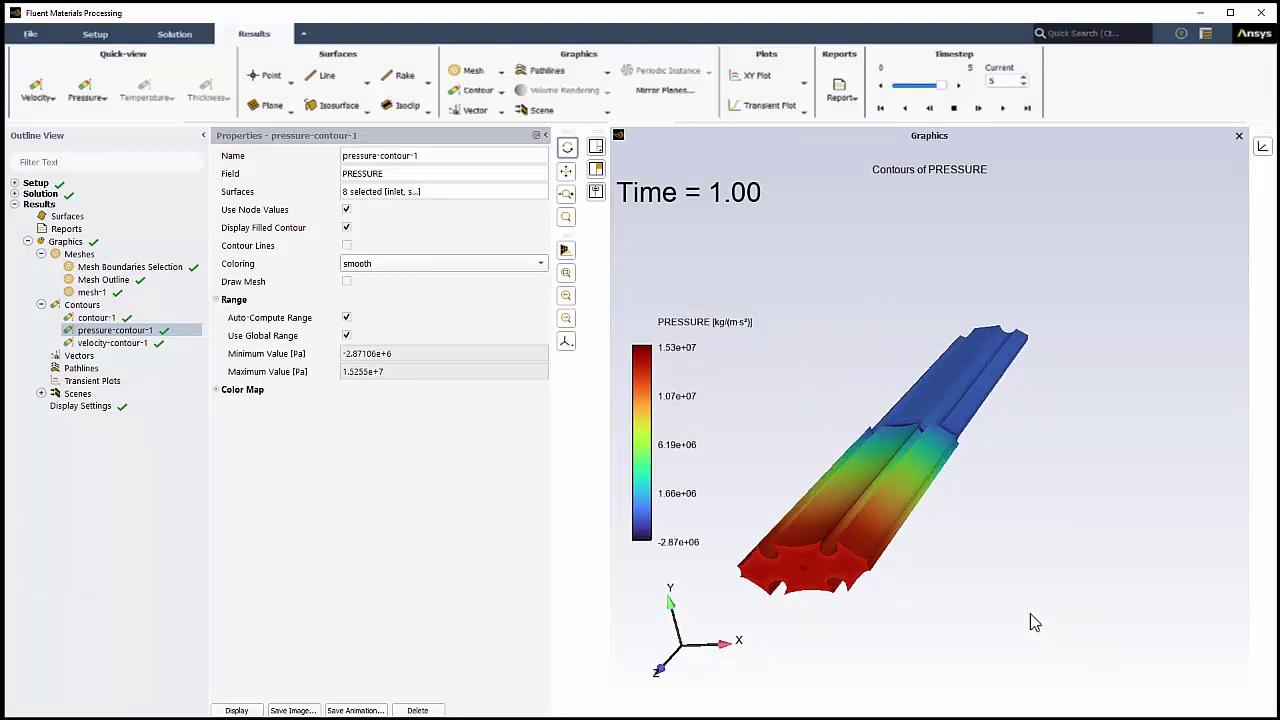
Orbit the pressure contour to inspect the drop from 1.53e+07 Pa at the die inlet
drag(1065, 303, 1110, 300)
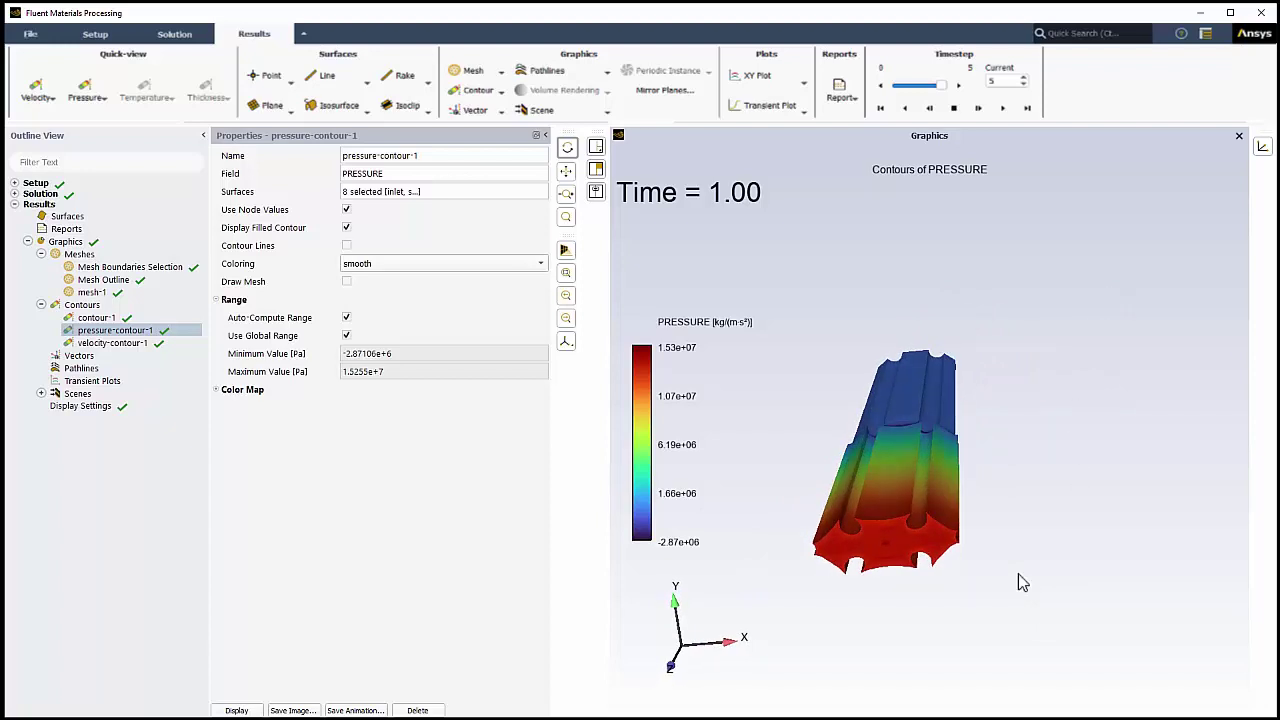
drag(1020, 582, 1092, 578)
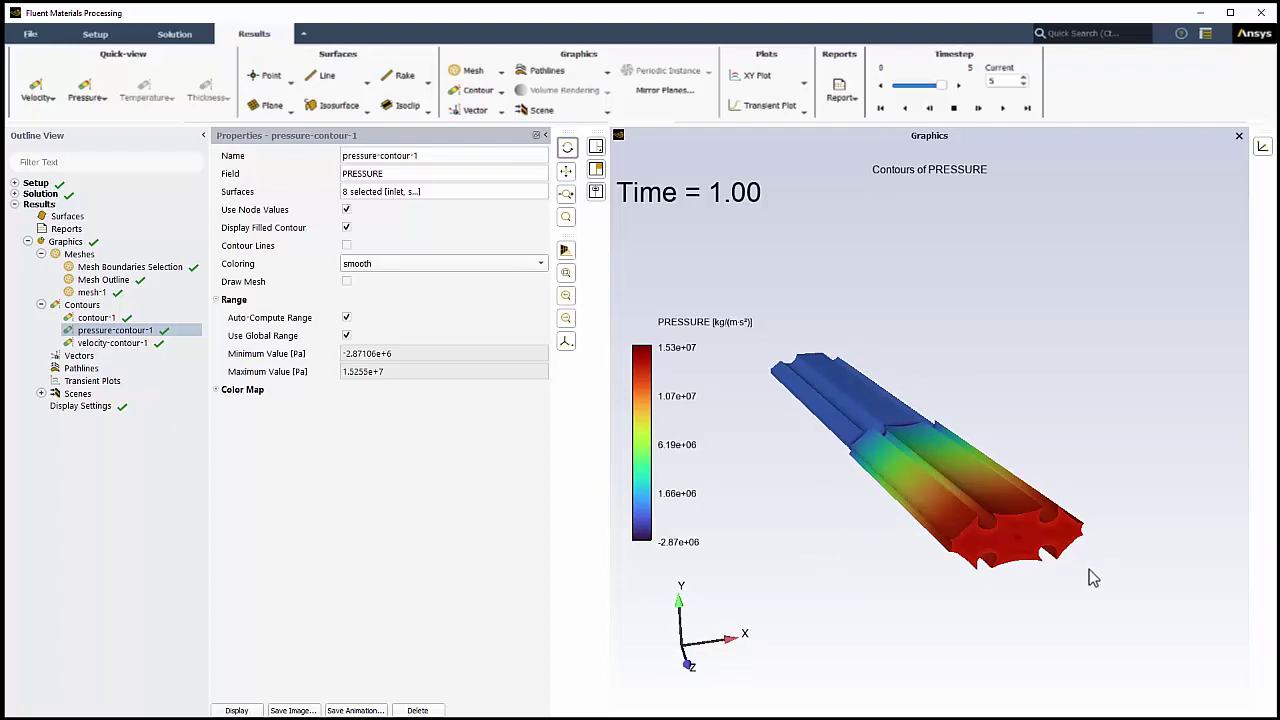